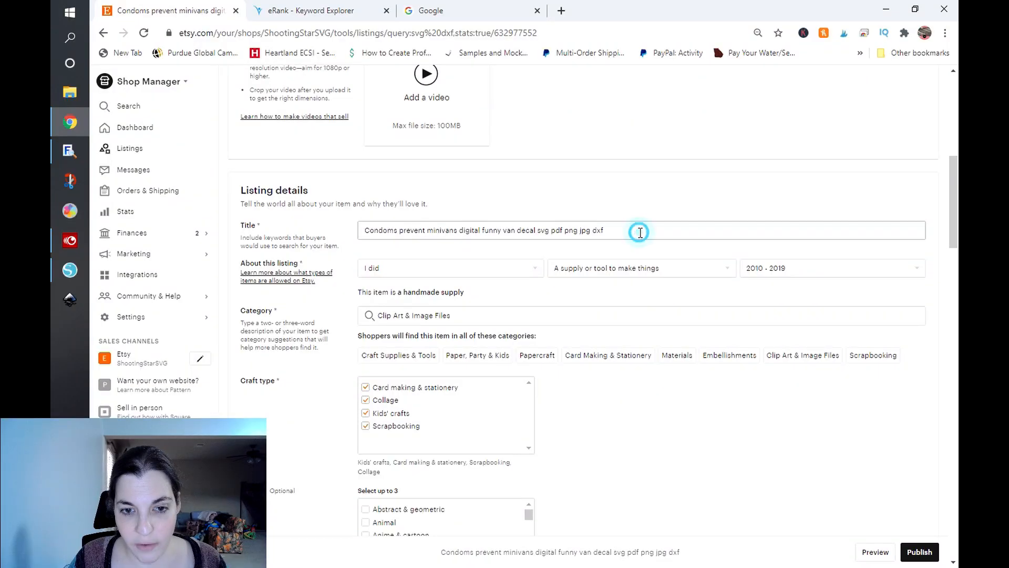
Clear the existing title of the minivan decal listing.
{"action": "left_click", "coordinate": [639, 233]}
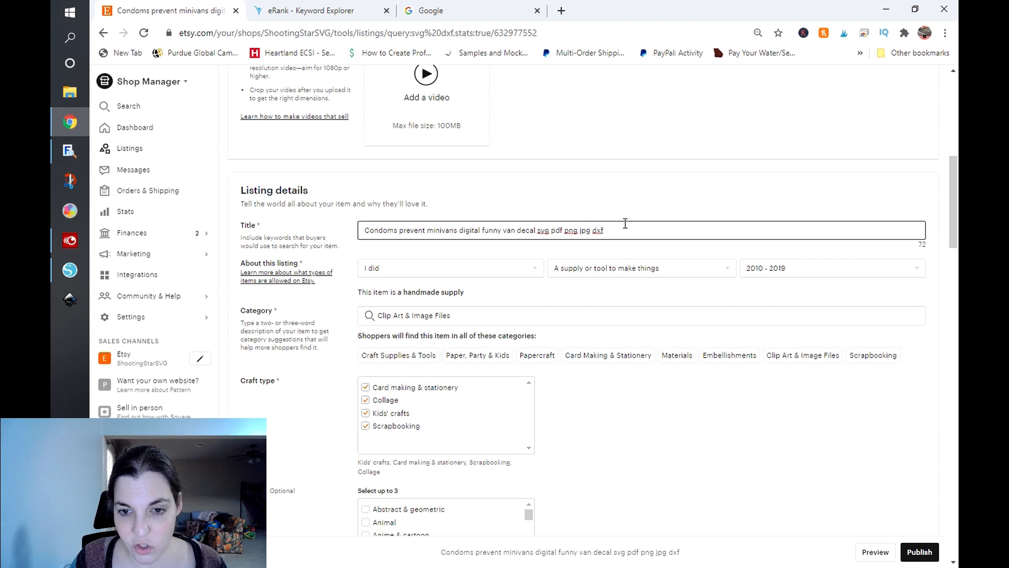
{"action": "left_click_drag", "start_coordinate": [624, 227], "coordinate": [254, 231]}
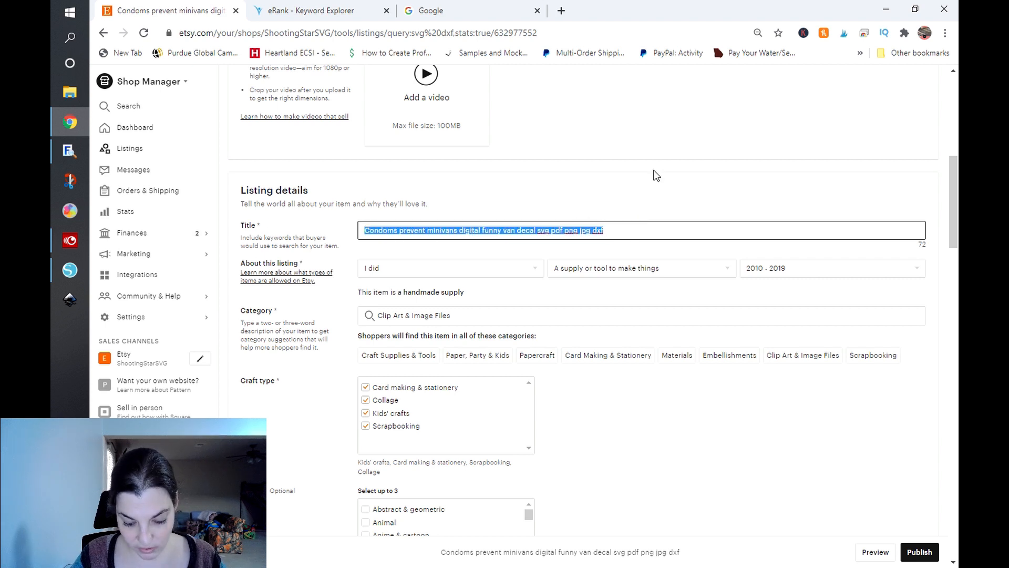
{"action": "type", "text": "F"}
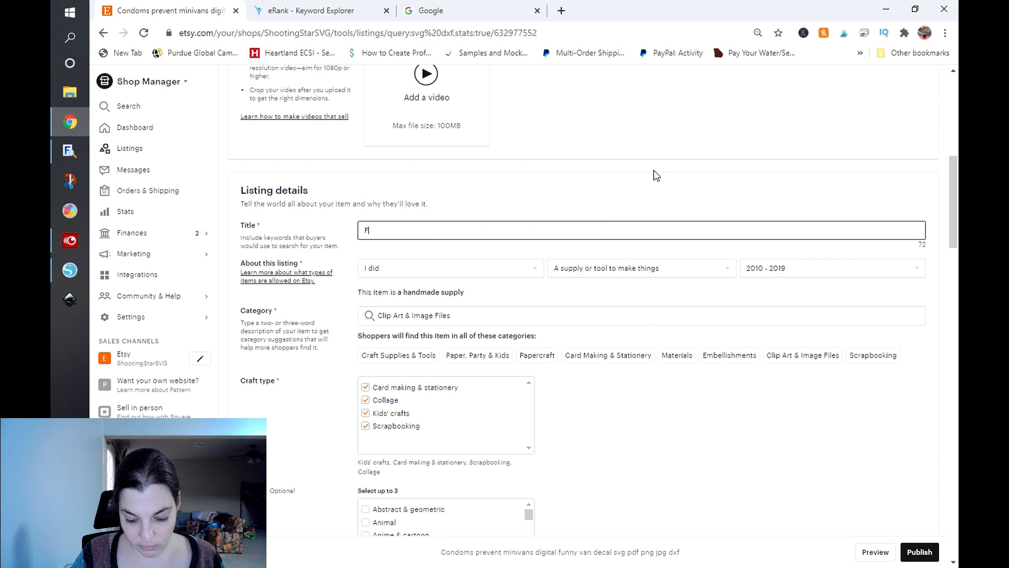
{"action": "type", "text": "unny Mini"}
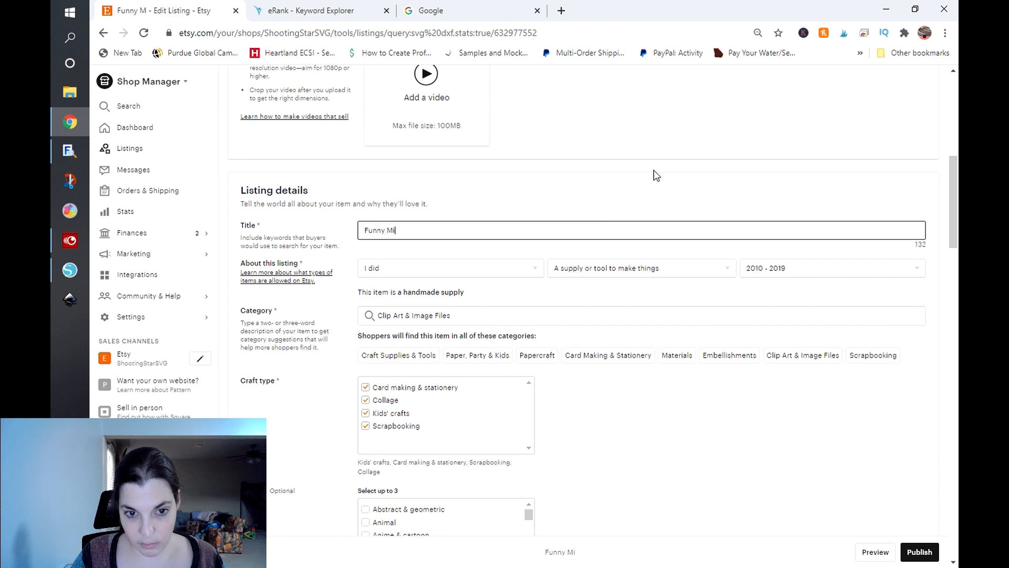
{"action": "key", "text": "BackSpace"}
{"action": "key", "text": "BackSpace"}
{"action": "key", "text": "BackSpace"}
{"action": "key", "text": "BackSpace"}
{"action": "key", "text": "BackSpace"}
{"action": "key", "text": "BackSpace"}
{"action": "key", "text": "BackSpace"}
{"action": "key", "text": "BackSpace"}
{"action": "key", "text": "BackSpace"}
{"action": "key", "text": "BackSpace"}
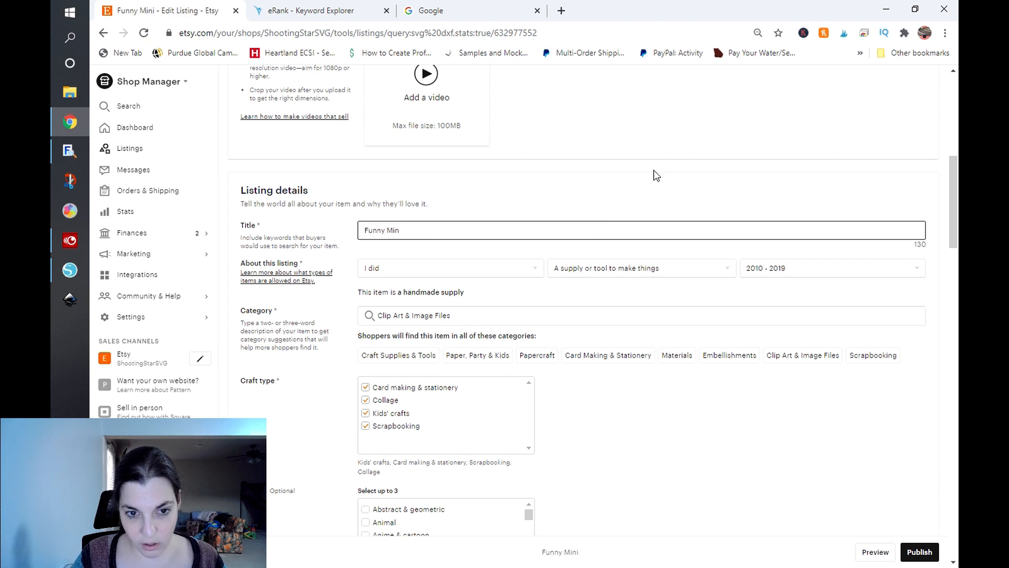
Enter "Minivan SVG - Condoms Prevent Minivans SVG - Funny Car Decal SVG" as the listing title.
{"action": "type", "text": "Mini"}
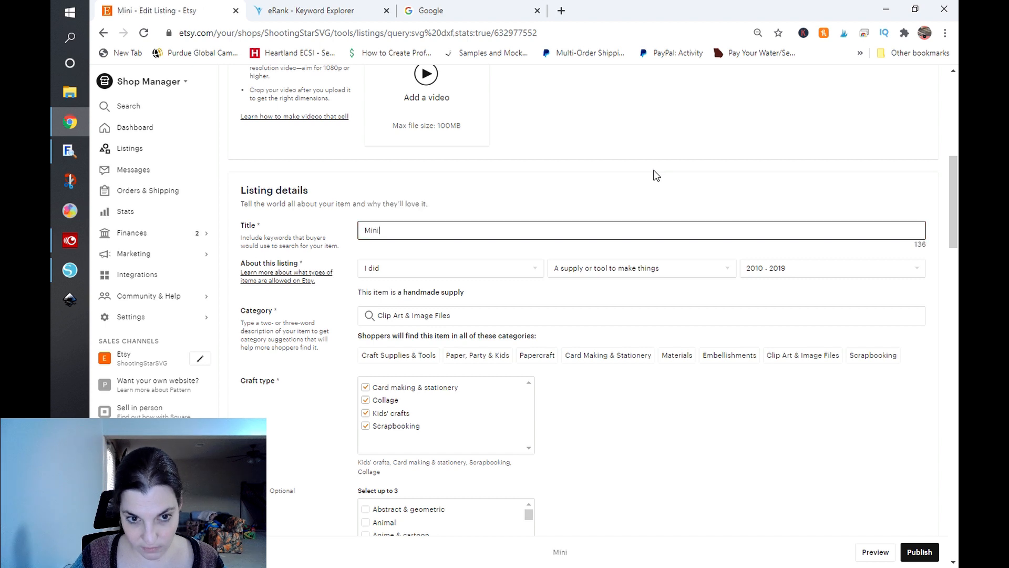
{"action": "type", "text": "van SVG"}
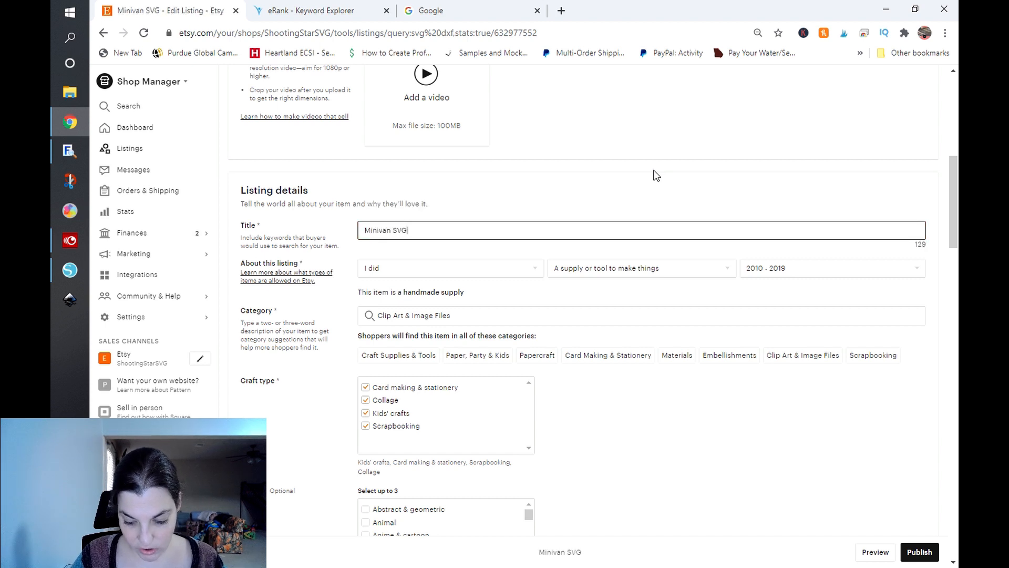
{"action": "type", "text": " - Condom"}
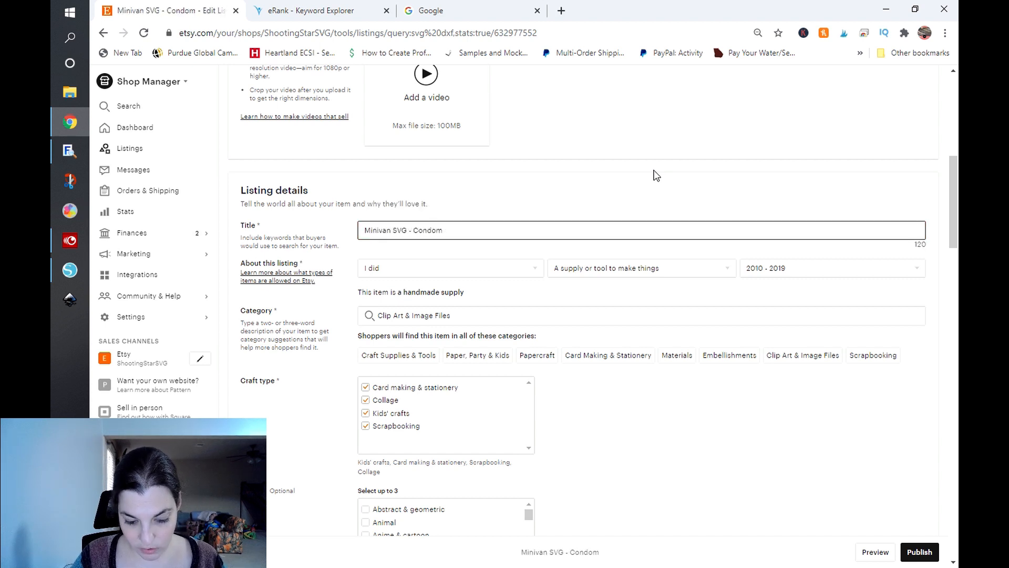
{"action": "type", "text": "s Prevent M"}
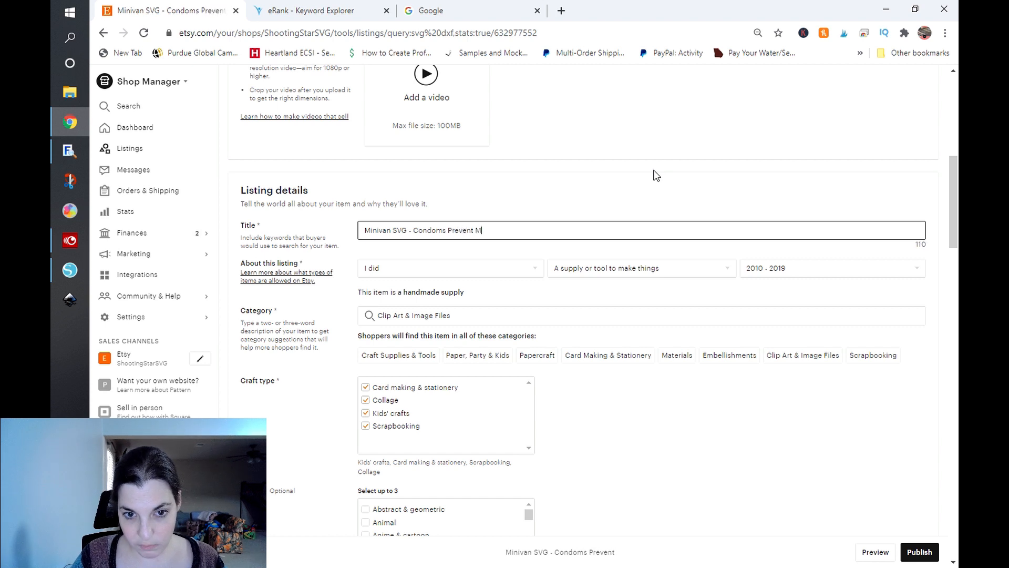
{"action": "type", "text": "inivans"}
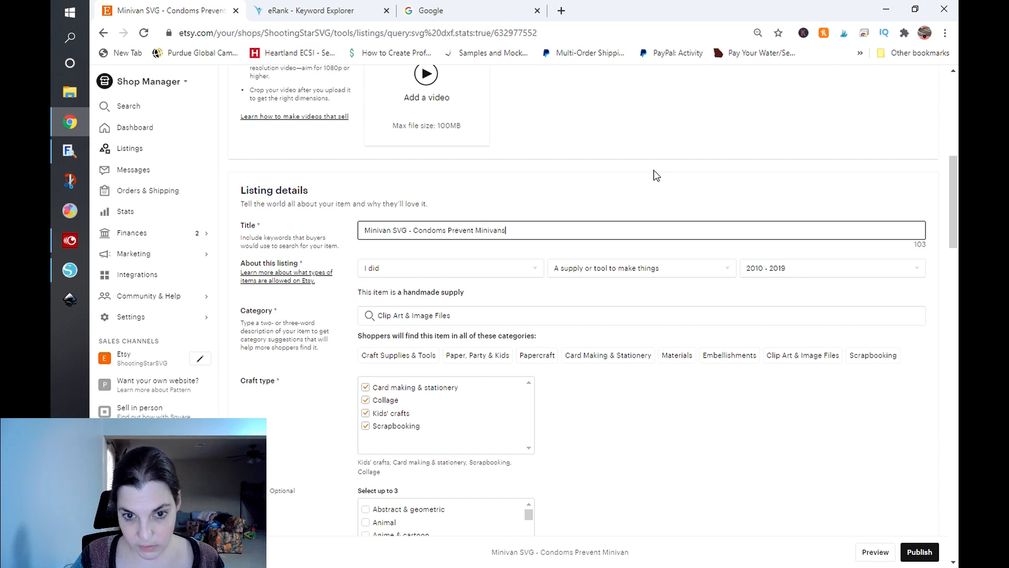
{"action": "type", "text": " SVG - "}
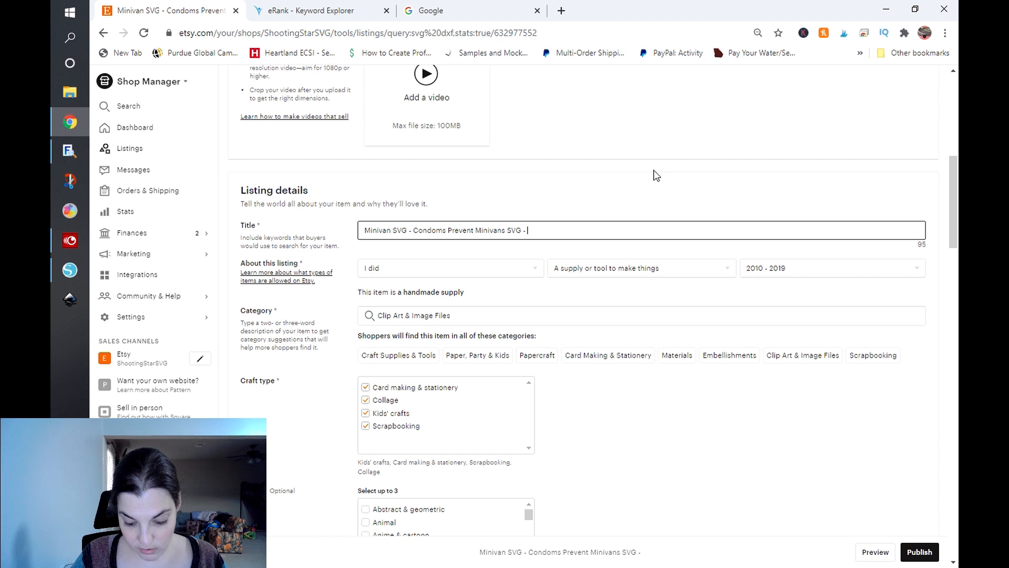
{"action": "type", "text": "Funny Car"}
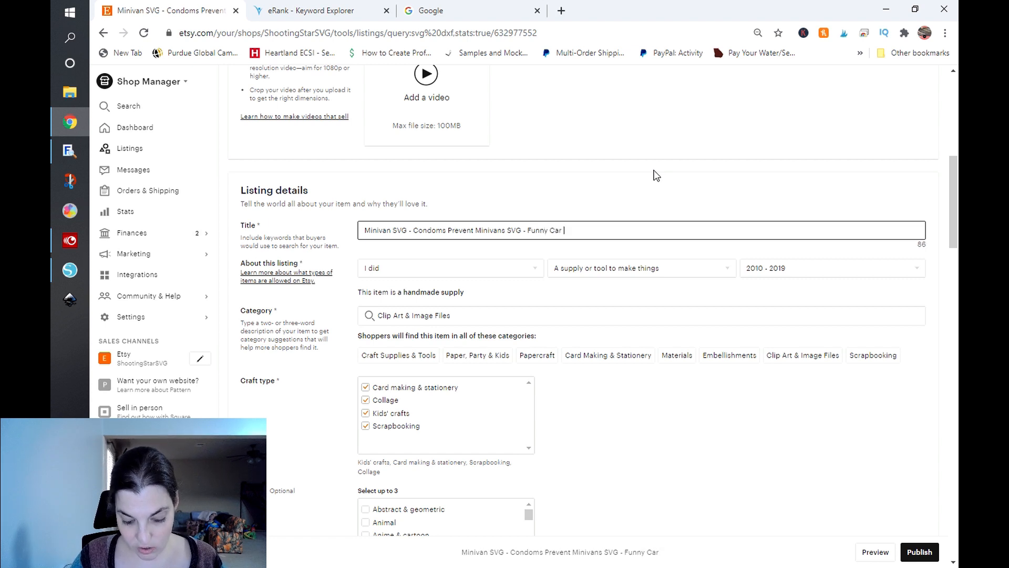
{"action": "type", "text": " Decal SVG"}
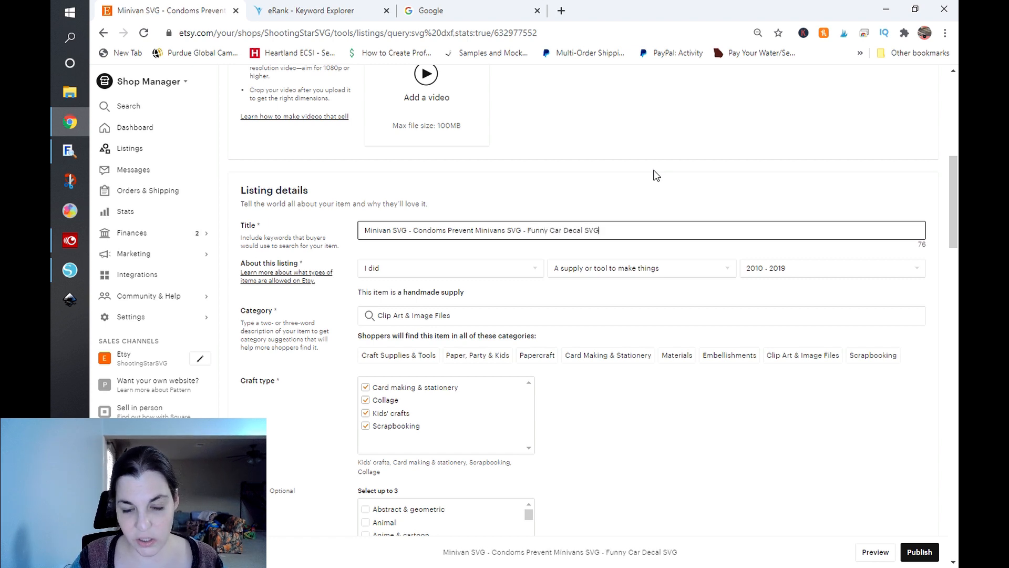
Copy the listing title into a new first line of the description, above the IMPORTANT notice.
{"action": "scroll", "coordinate": [656, 175], "scroll_direction": "down", "scroll_amount": 1}
{"action": "triple_click", "coordinate": [653, 167]}
{"action": "key", "text": "ctrl+c"}
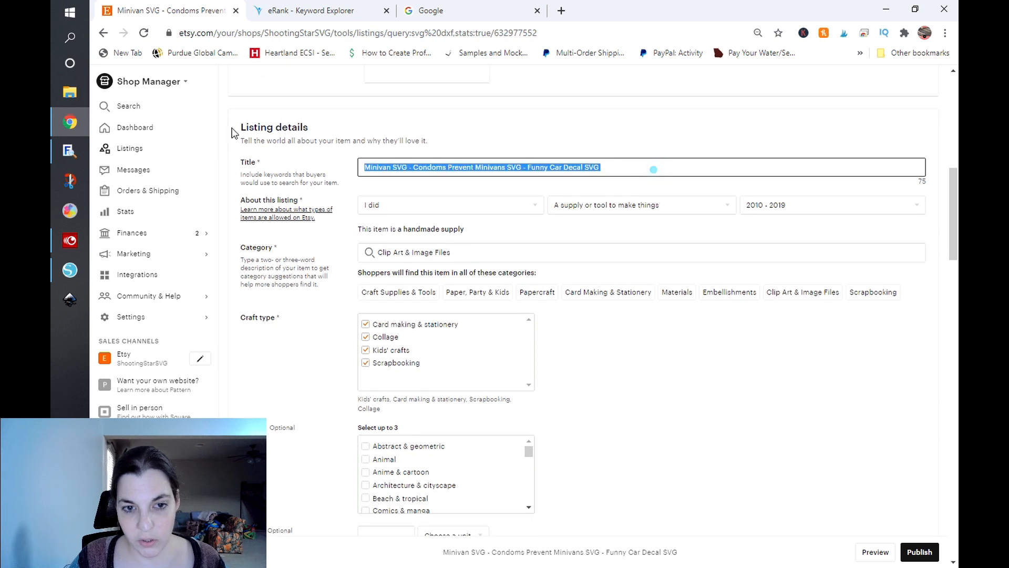
{"action": "scroll", "coordinate": [406, 248], "scroll_direction": "down", "scroll_amount": 10}
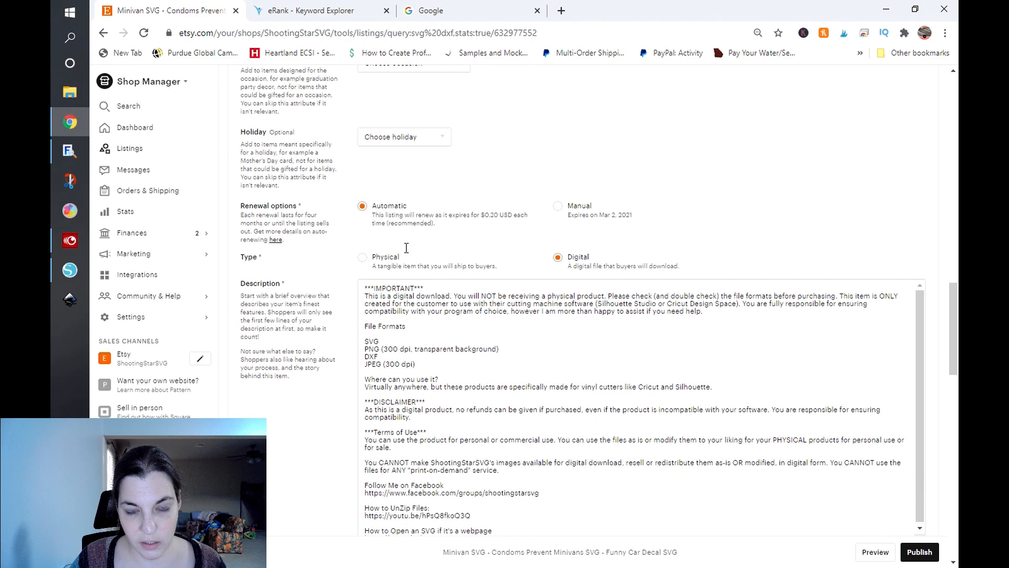
{"action": "left_click", "coordinate": [371, 287]}
{"action": "key", "text": "Return"}
{"action": "key", "text": "Return"}
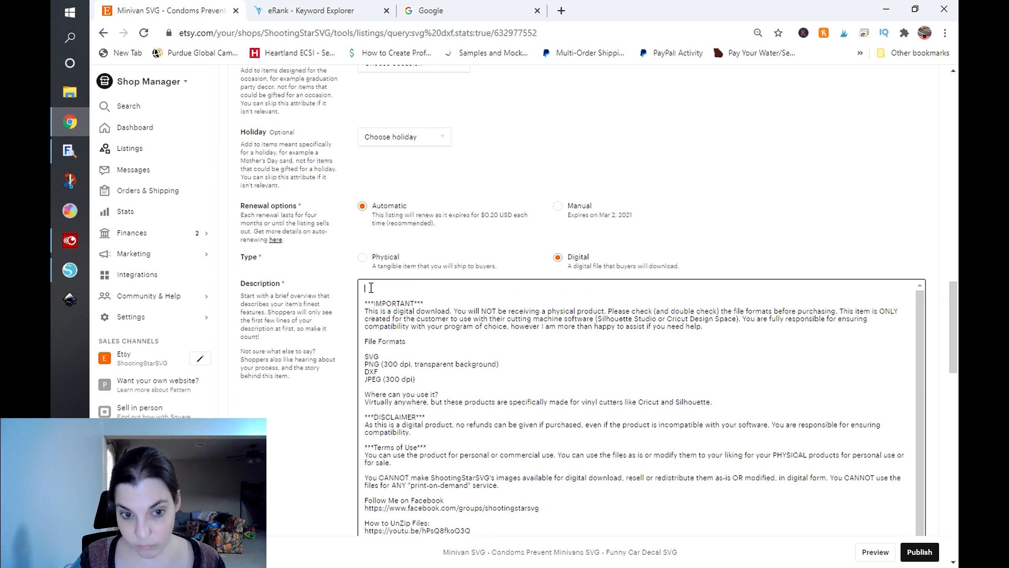
{"action": "key", "text": "ctrl+v"}
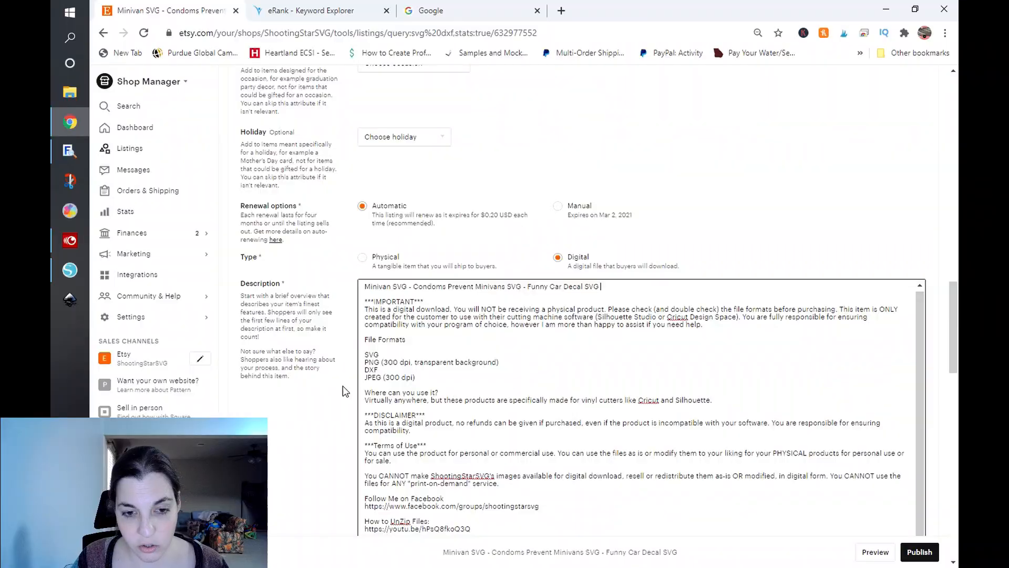
Show the preview of the listing as a Google search result.
{"action": "scroll", "coordinate": [505, 342], "scroll_direction": "down", "scroll_amount": 5}
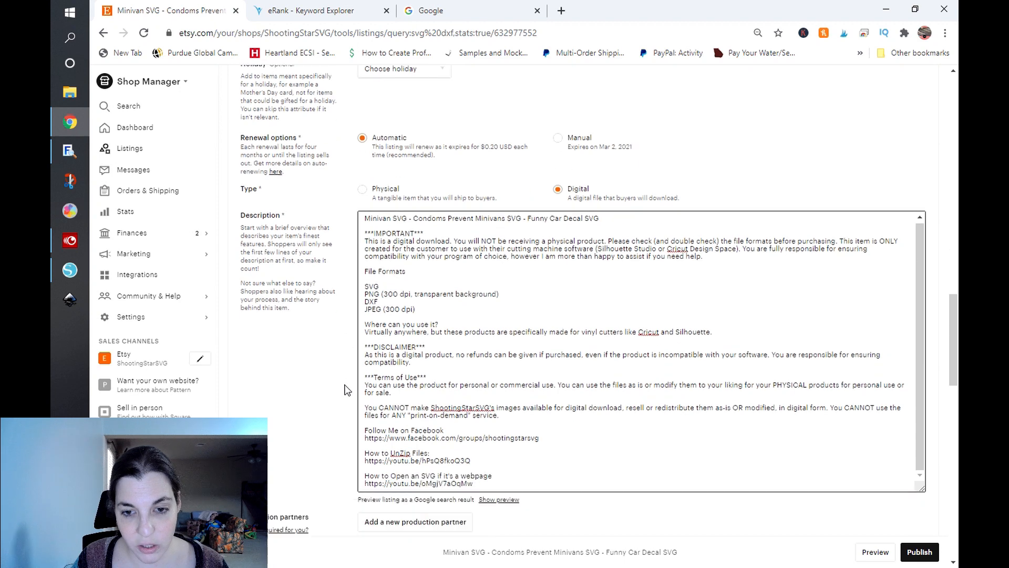
{"action": "left_click", "coordinate": [502, 316]}
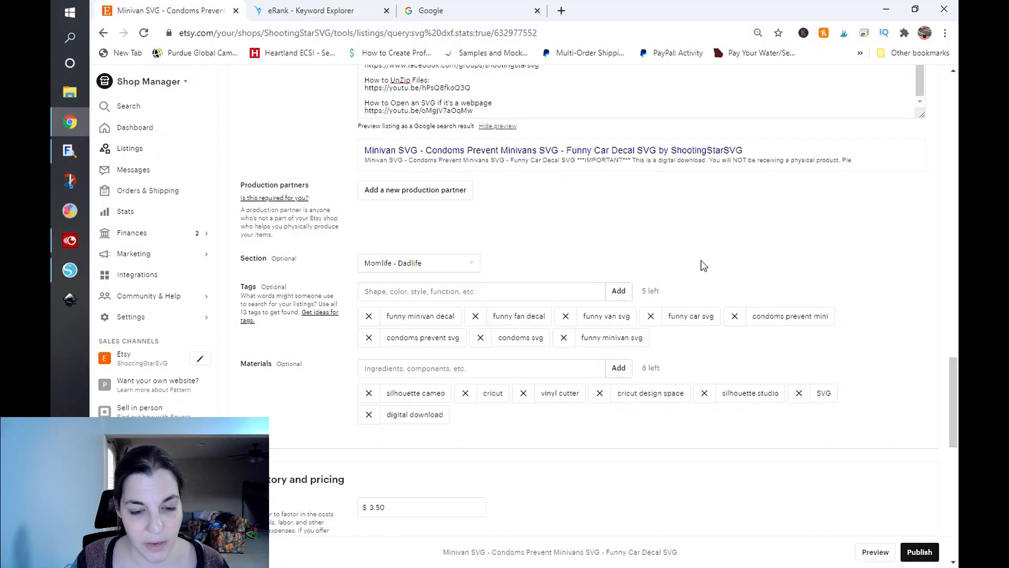
{"action": "scroll", "coordinate": [704, 265], "scroll_direction": "down", "scroll_amount": 1}
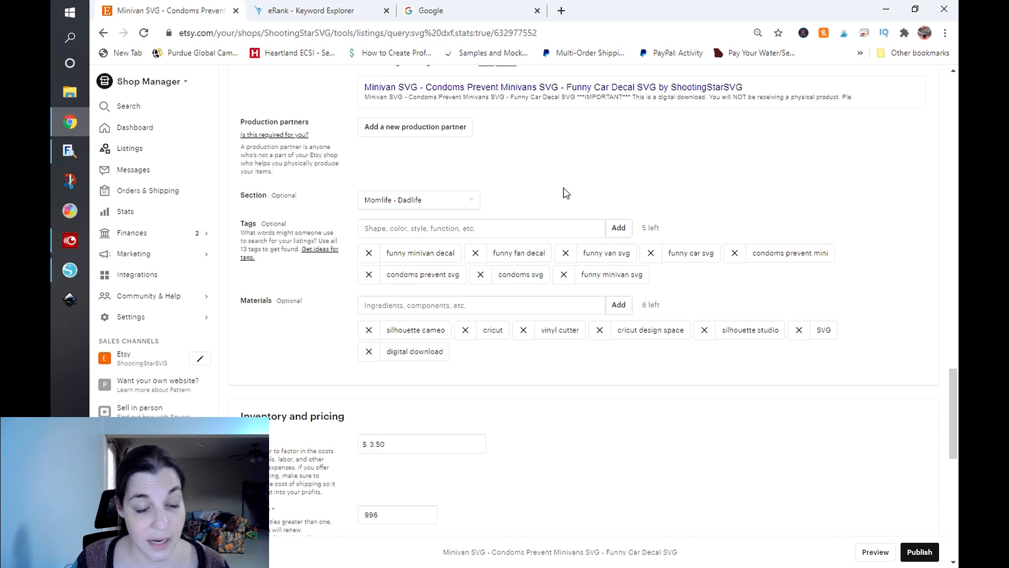
Set the listing's quantity to 999.
{"action": "double_click", "coordinate": [385, 517]}
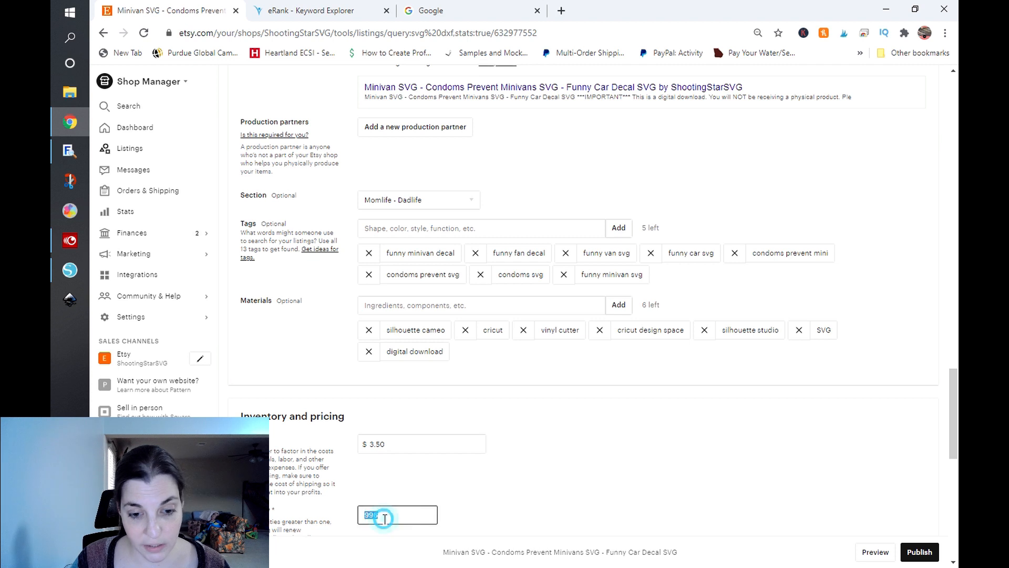
{"action": "type", "text": "999"}
{"action": "left_click", "coordinate": [488, 494]}
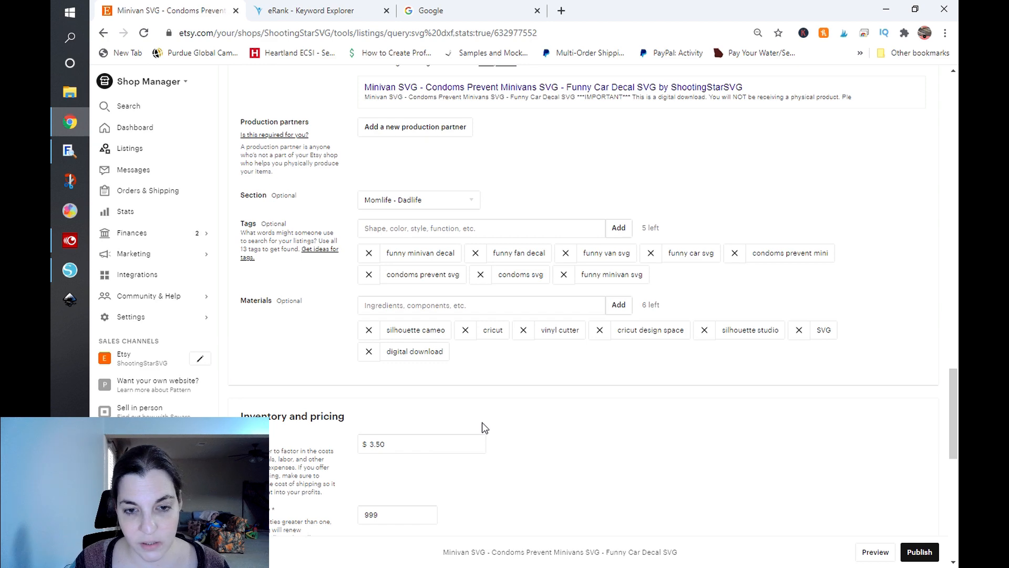
Look over the minivan svg keyword list in eRank and return to the listing's tags.
{"action": "left_click", "coordinate": [309, 7]}
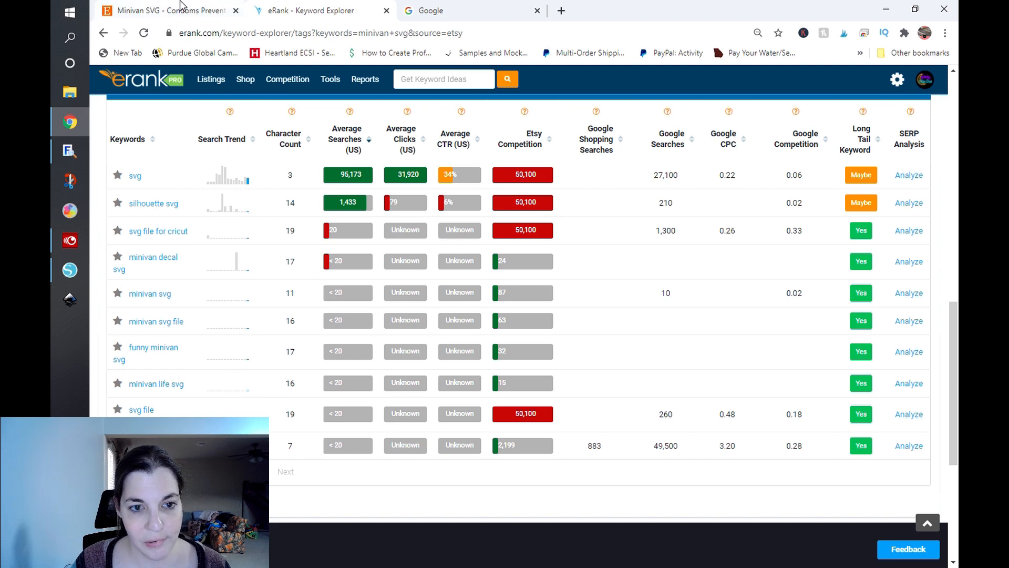
{"action": "left_click", "coordinate": [197, 9]}
{"action": "left_click", "coordinate": [423, 226]}
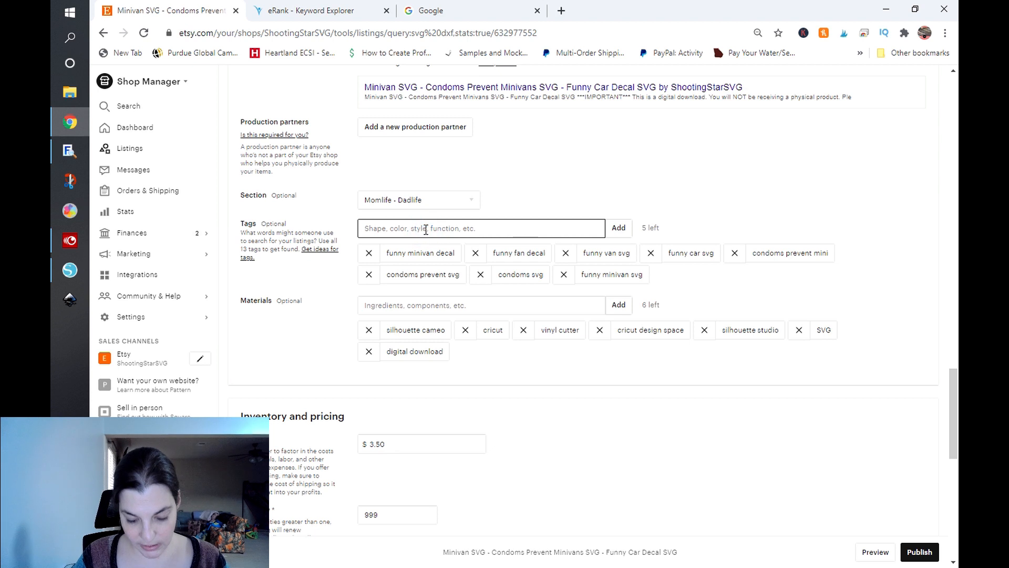
Remove all existing tags from the listing, from "funny minivan decal" through "funny minivan svg".
{"action": "left_click", "coordinate": [367, 255]}
{"action": "left_click", "coordinate": [367, 255]}
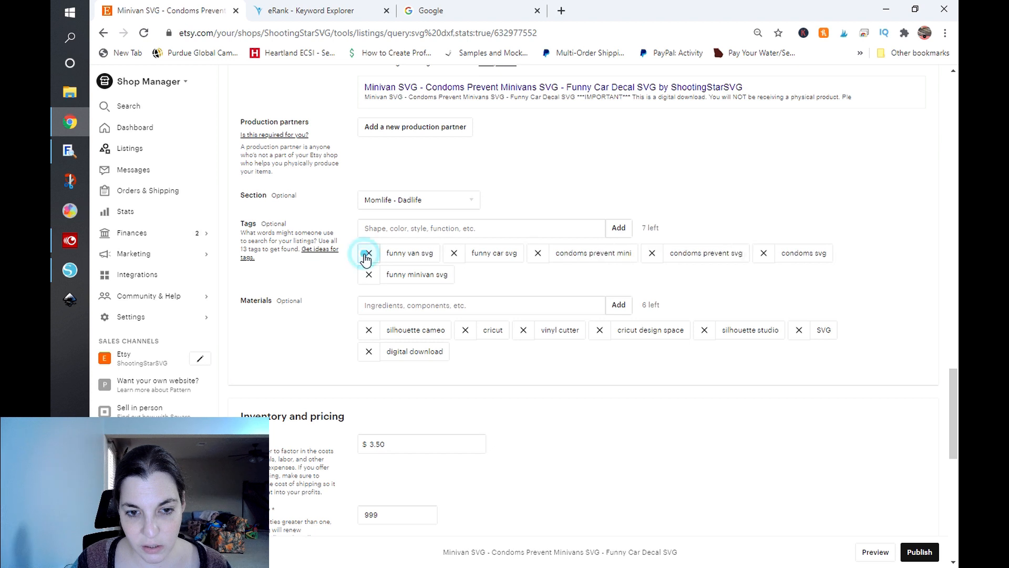
{"action": "left_click", "coordinate": [368, 254]}
{"action": "left_click", "coordinate": [367, 254]}
{"action": "left_click", "coordinate": [368, 254]}
{"action": "left_click", "coordinate": [367, 254]}
{"action": "left_click", "coordinate": [367, 254]}
{"action": "left_click", "coordinate": [367, 254]}
Try to add the tags "minivan svg", "condoms prevent minivan" and "funny minivan car decal" together as a comma-separated list.
{"action": "left_click", "coordinate": [377, 229]}
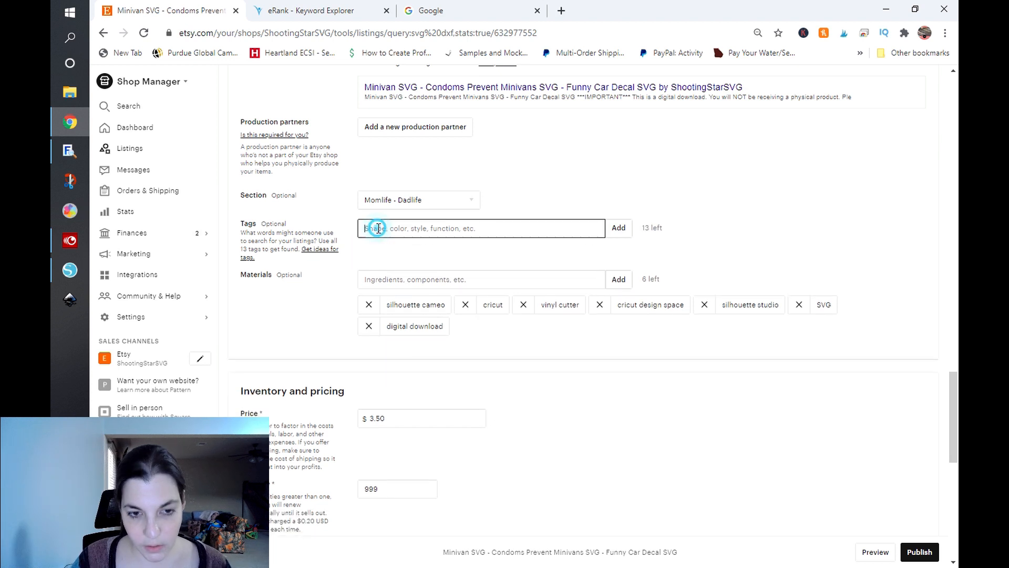
{"action": "type", "text": "ml"}
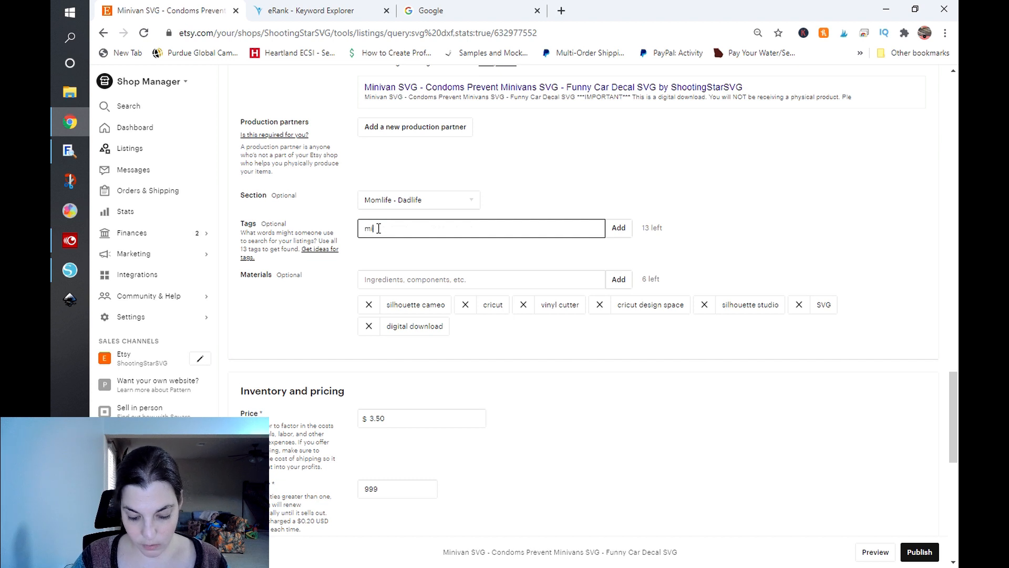
{"action": "type", "text": "nivan svg"}
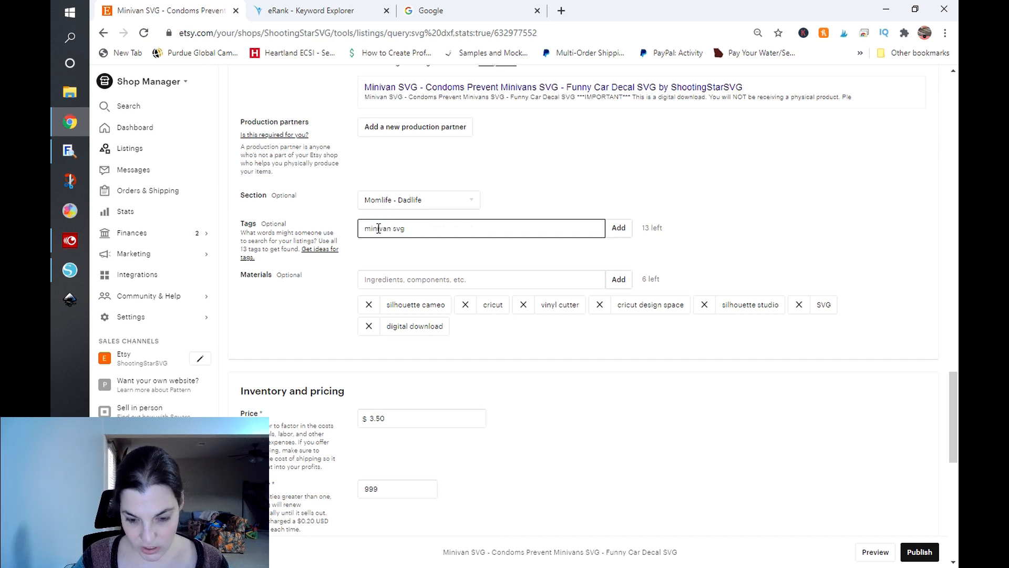
{"action": "type", "text": ", condoms p"}
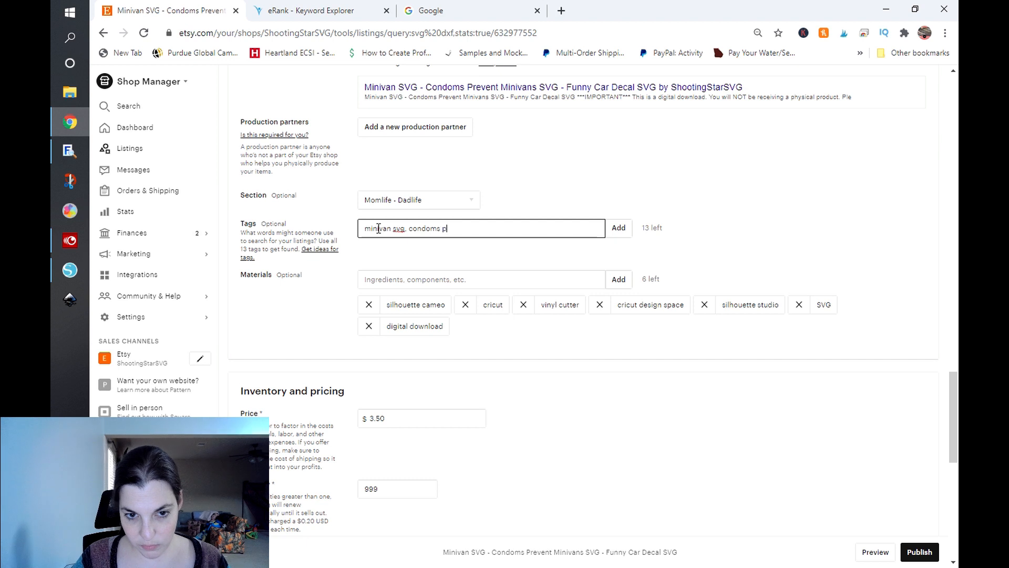
{"action": "type", "text": "revent miniv"}
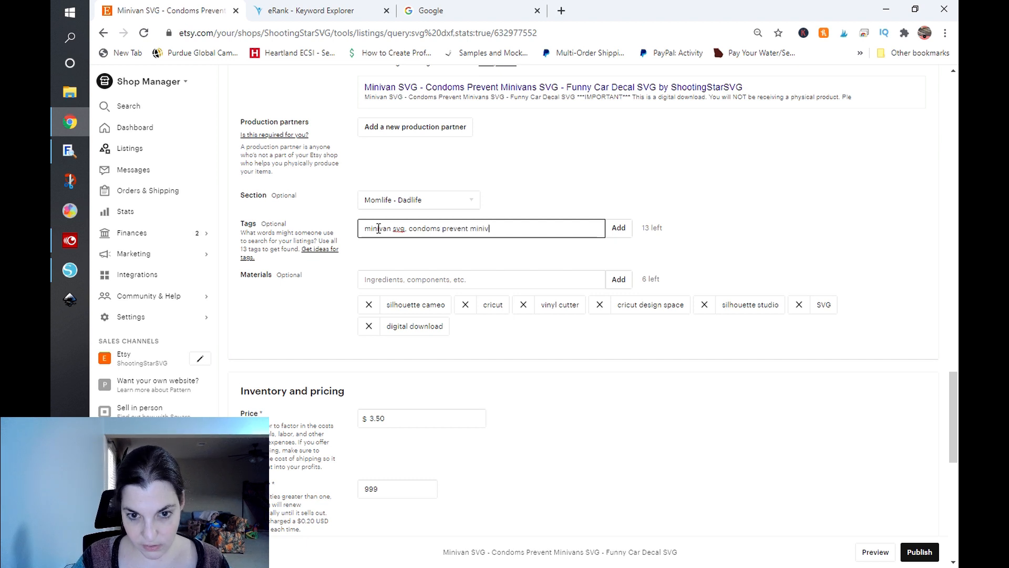
{"action": "type", "text": "an, fun"}
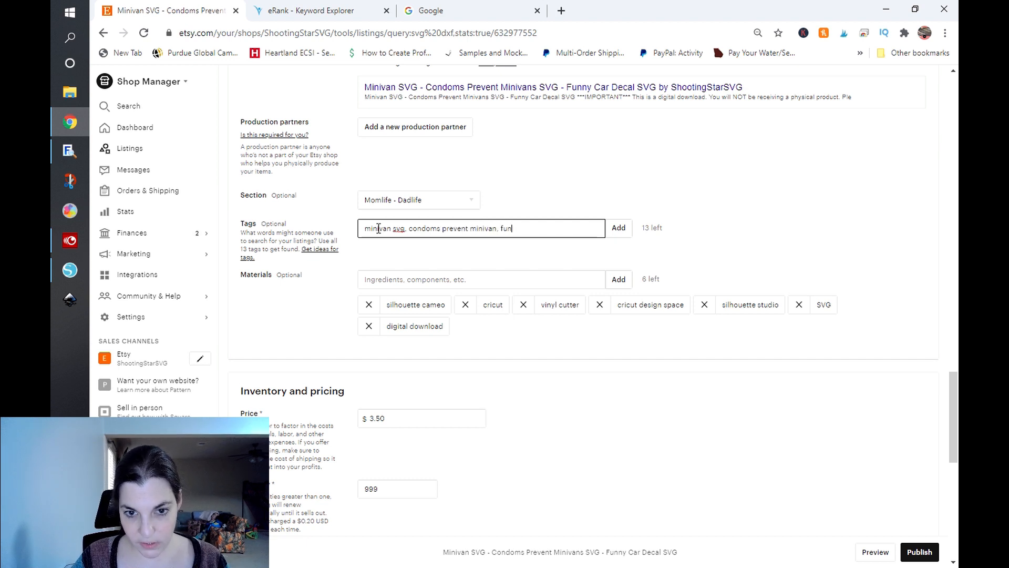
{"action": "type", "text": "ny minivan car decal,"}
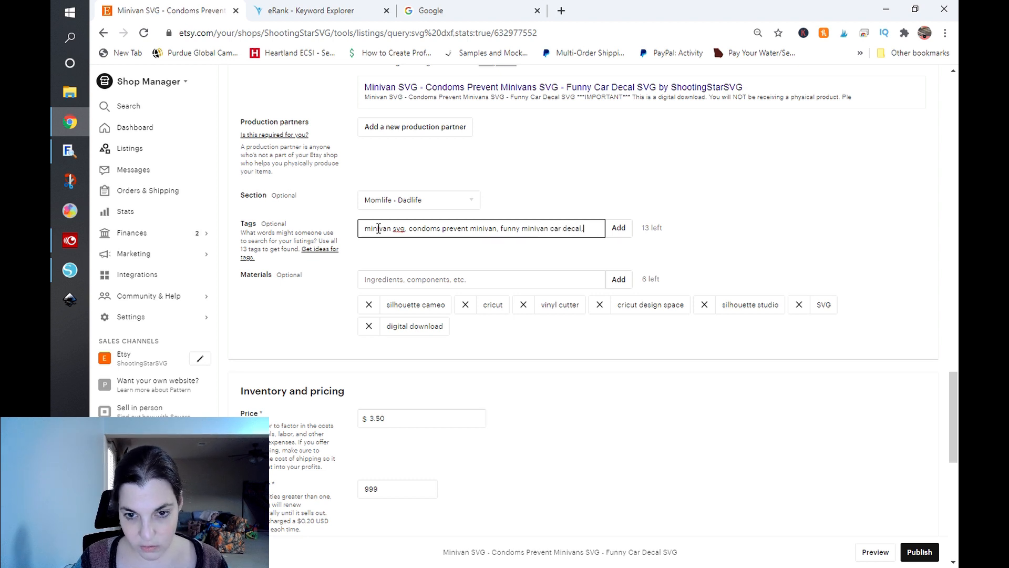
{"action": "key", "text": "Return"}
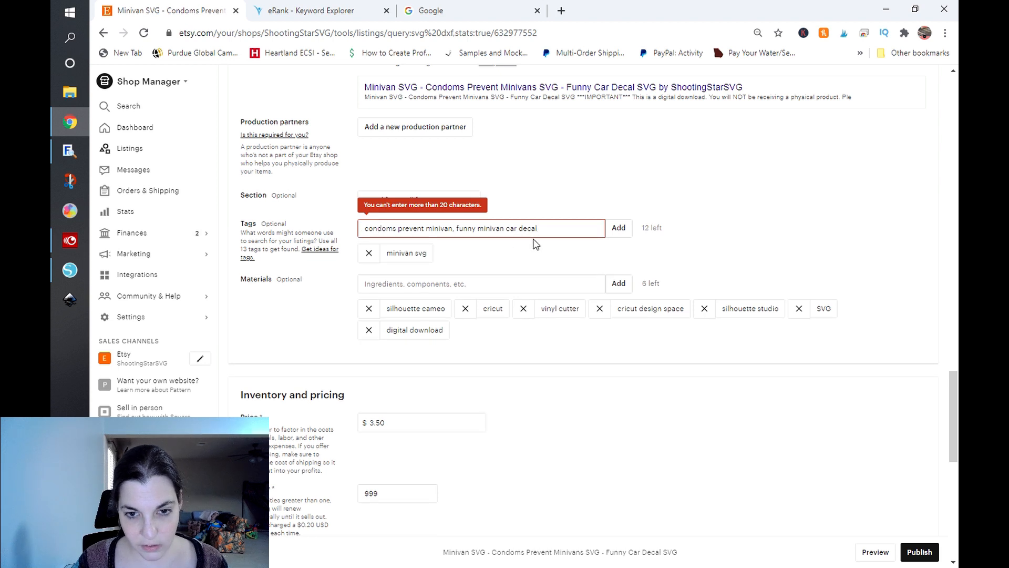
Shorten the last pending tag to "funny minivan decal" and submit the tag list again.
{"action": "key", "text": "BackSpace"}
{"action": "key", "text": "BackSpace"}
{"action": "key", "text": "BackSpace"}
{"action": "key", "text": "BackSpace"}
{"action": "key", "text": "BackSpace"}
{"action": "key", "text": "BackSpace"}
{"action": "key", "text": "BackSpace"}
{"action": "key", "text": "BackSpace"}
{"action": "key", "text": "BackSpace"}
{"action": "type", "text": "ecal"}
{"action": "key", "text": "Return"}
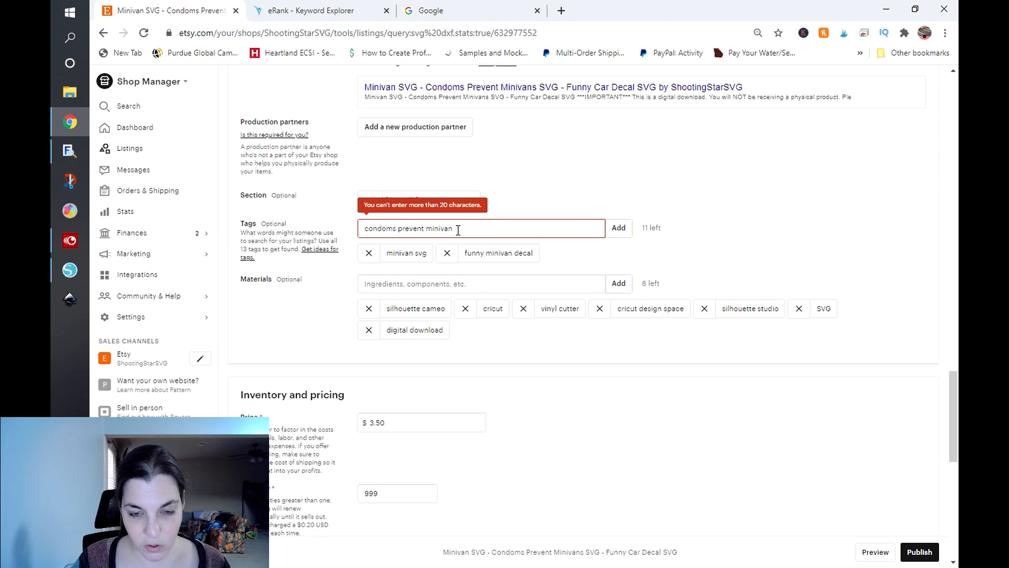
Replace the rejected pending tag text with "condoms prevent" and add it to the listing's tags.
{"action": "key", "text": "BackSpace"}
{"action": "key", "text": "BackSpace"}
{"action": "key", "text": "BackSpace"}
{"action": "key", "text": "BackSpace"}
{"action": "key", "text": "BackSpace"}
{"action": "key", "text": "BackSpace"}
{"action": "key", "text": "BackSpace"}
{"action": "key", "text": "BackSpace"}
{"action": "key", "text": "BackSpace"}
{"action": "key", "text": "BackSpace"}
{"action": "key", "text": "BackSpace"}
{"action": "key", "text": "BackSpace"}
{"action": "key", "text": "BackSpace"}
{"action": "key", "text": "BackSpace"}
{"action": "key", "text": "BackSpace"}
{"action": "key", "text": "BackSpace"}
{"action": "key", "text": "BackSpace"}
{"action": "key", "text": "BackSpace"}
{"action": "key", "text": "BackSpace"}
{"action": "key", "text": "BackSpace"}
{"action": "type", "text": "condoms pre"}
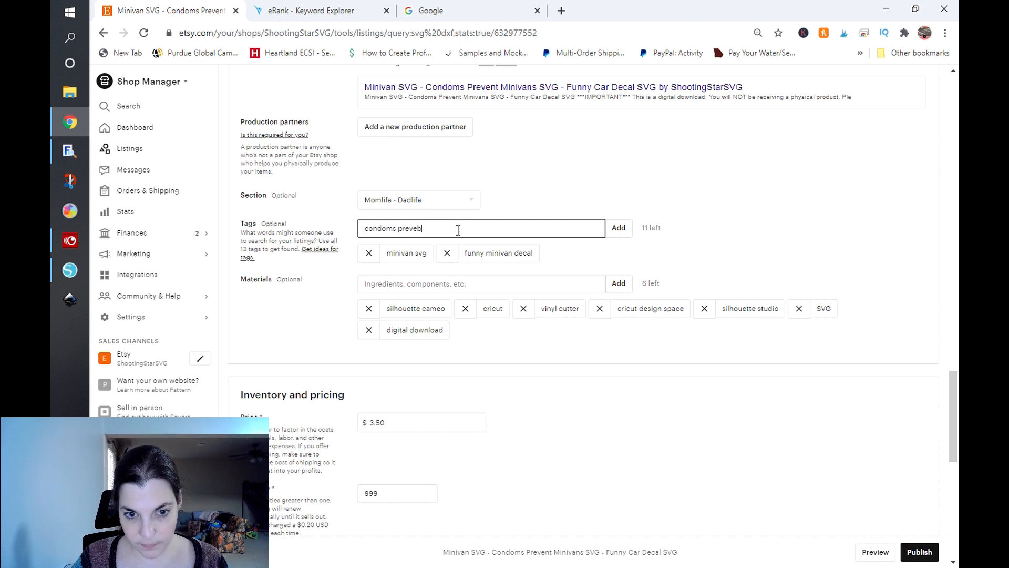
{"action": "key", "text": "Return"}
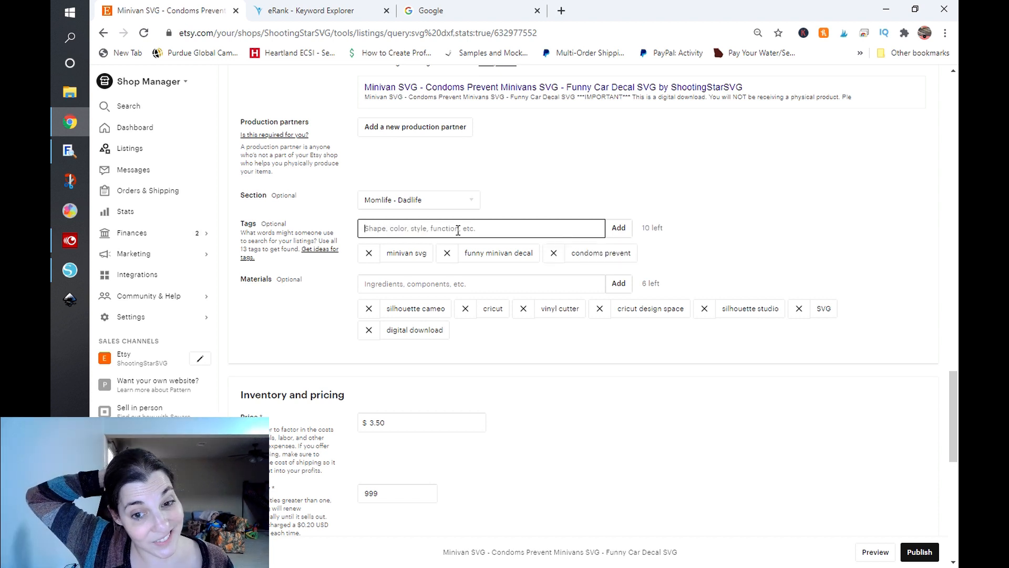
Consult the eRank minivan svg keyword list and enter "minivan decal svg" as a pending tag in the Etsy listing.
{"action": "left_click", "coordinate": [305, 11]}
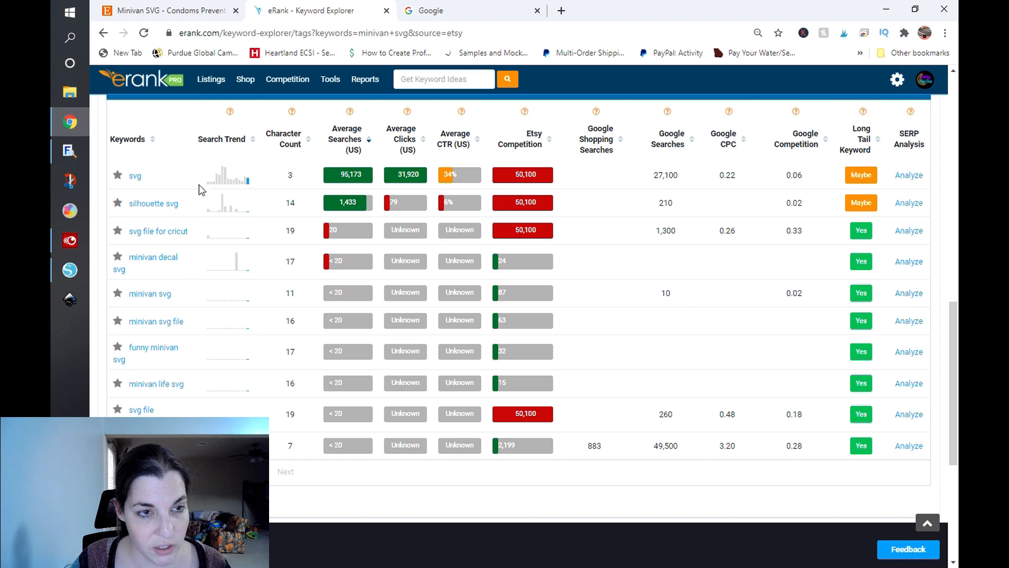
{"action": "key", "text": "ctrl+shift+Tab"}
{"action": "key", "text": "ctrl+Tab"}
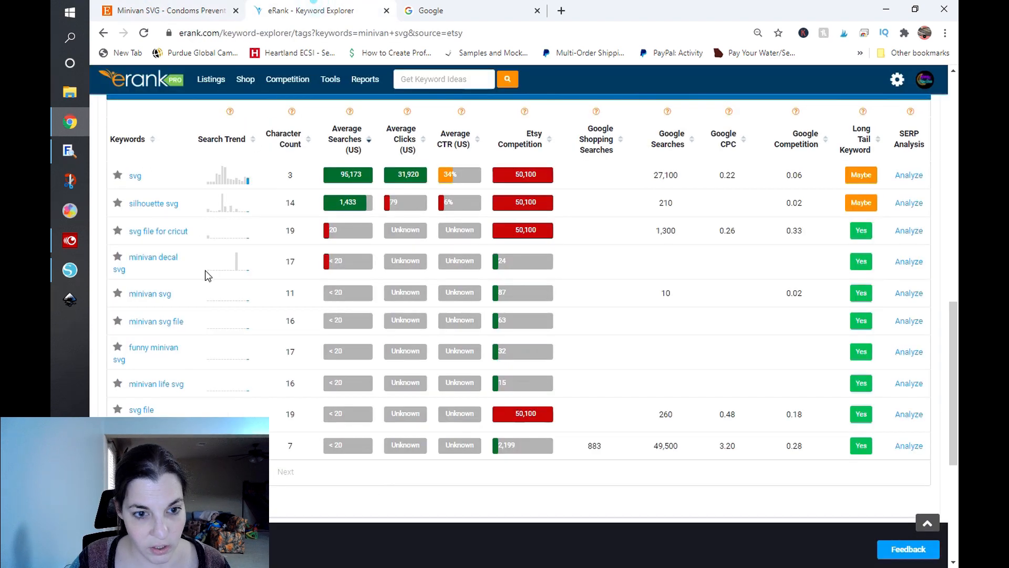
{"action": "key", "text": "ctrl+shift+Tab"}
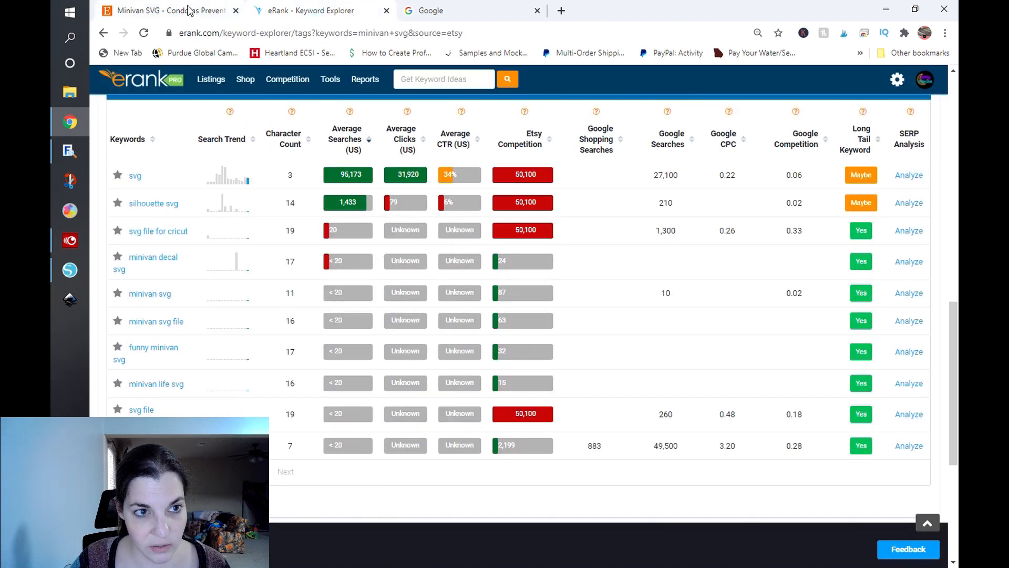
{"action": "left_click", "coordinate": [468, 229]}
{"action": "type", "text": "mini"}
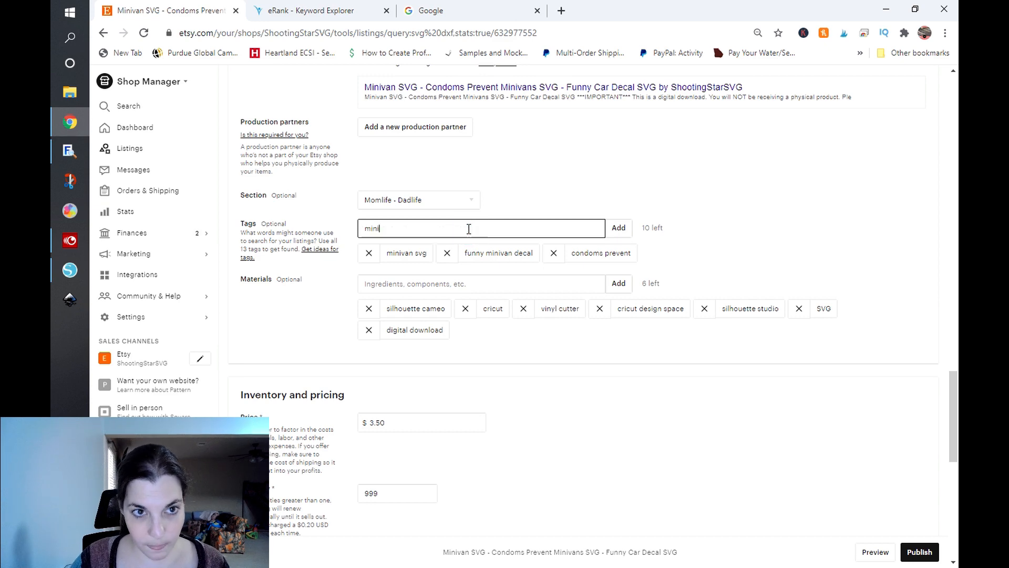
{"action": "left_click", "coordinate": [305, 11]}
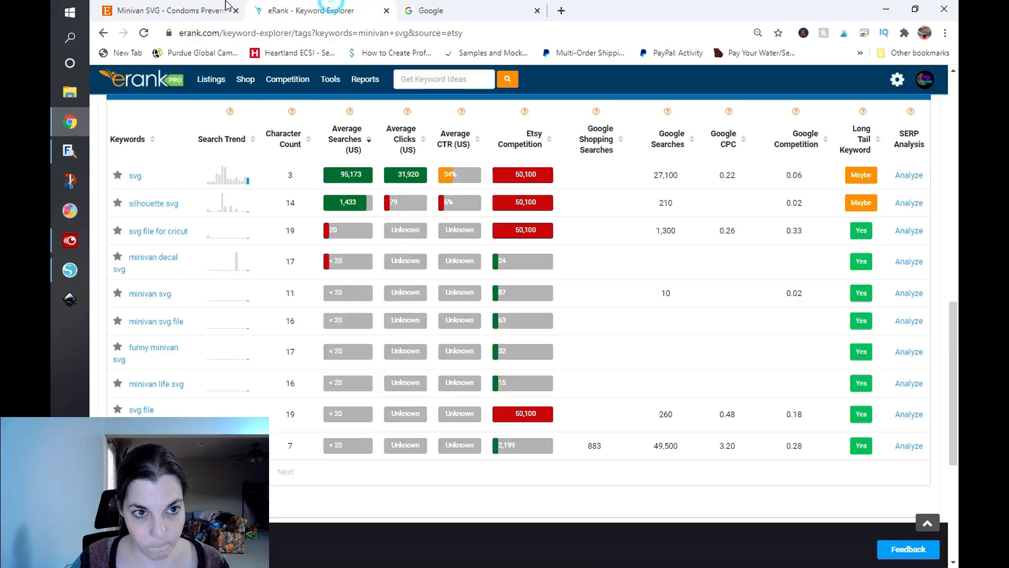
{"action": "left_click", "coordinate": [168, 10]}
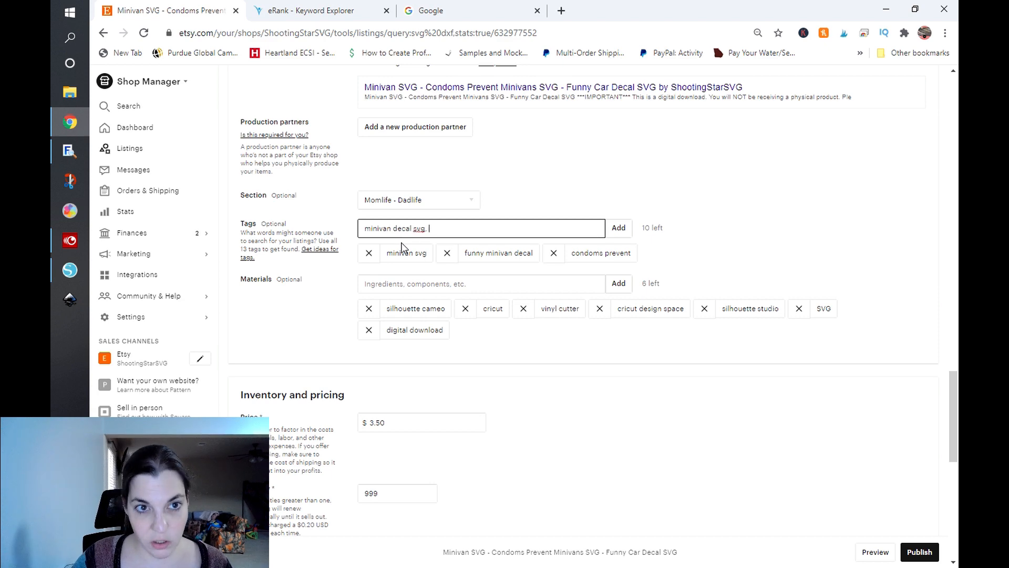
Check the eRank keywords again and append "funny minivan svg" to the listing's pending tags.
{"action": "left_click", "coordinate": [305, 11]}
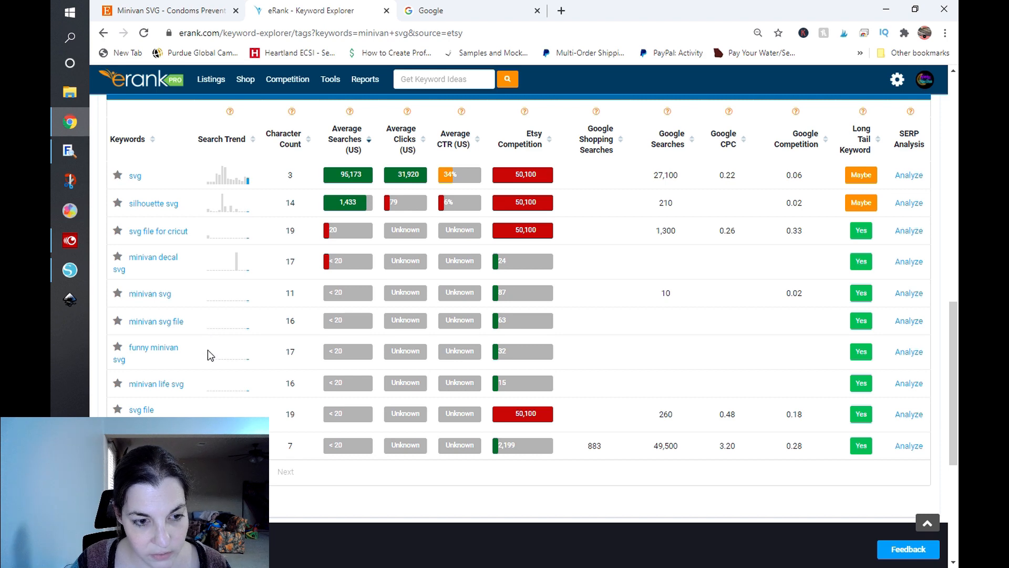
{"action": "left_click", "coordinate": [162, 11]}
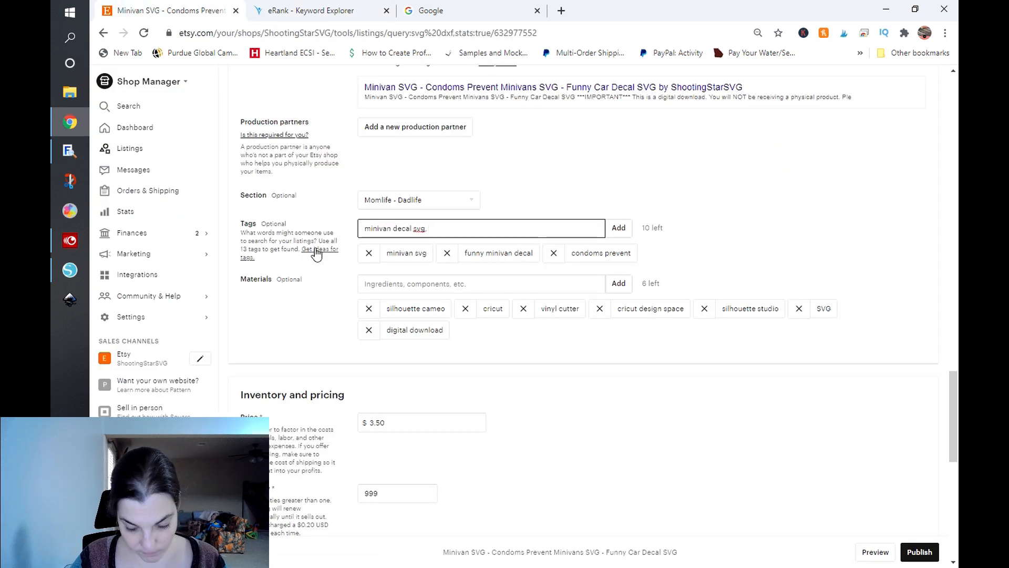
{"action": "type", "text": "minivn svg."}
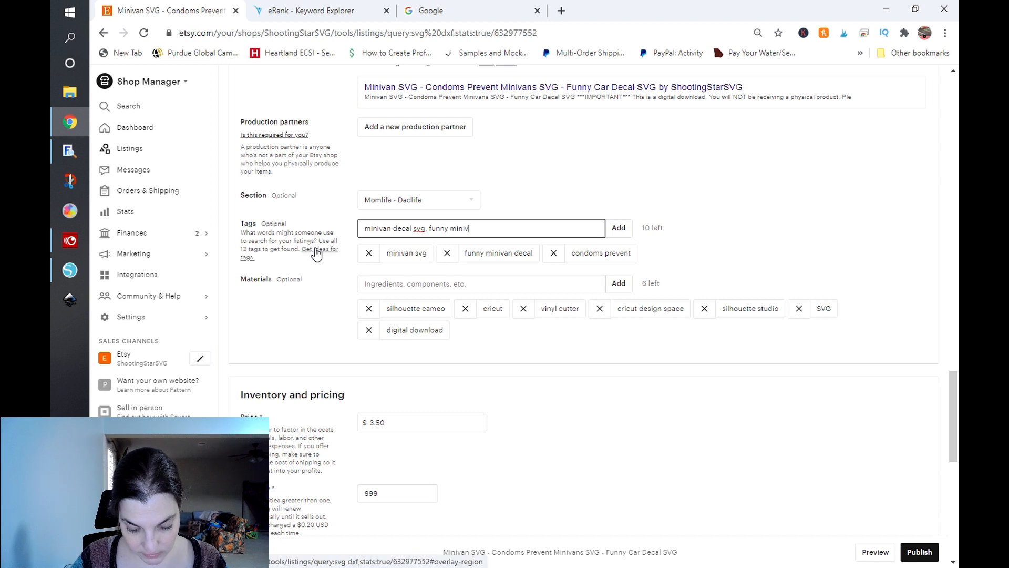
{"action": "key", "text": "BackSpace"}
{"action": "key", "text": "BackSpace"}
{"action": "key", "text": "BackSpace"}
{"action": "key", "text": "BackSpace"}
{"action": "key", "text": "BackSpace"}
{"action": "key", "text": "BackSpace"}
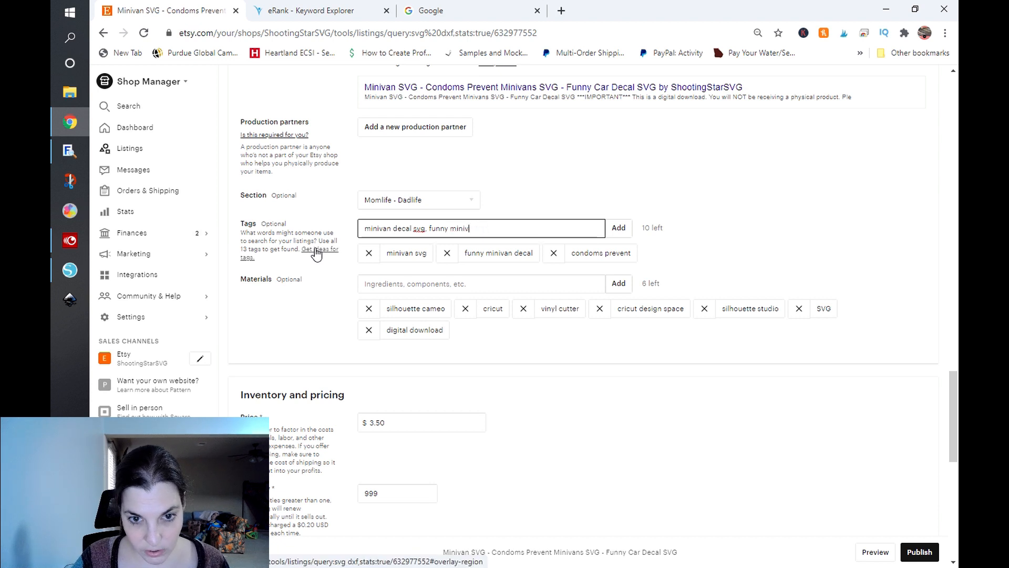
{"action": "type", "text": "an svg."}
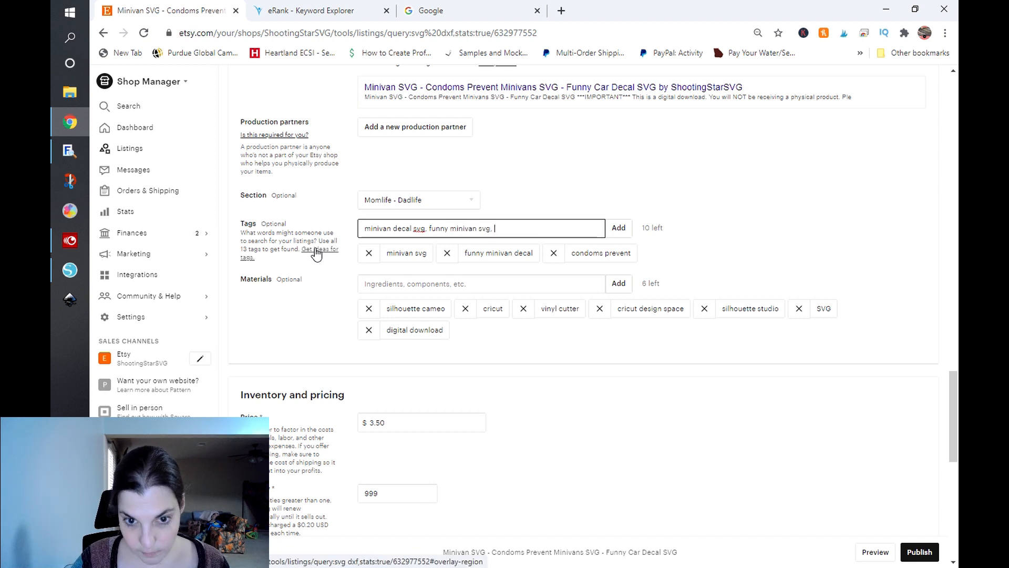
Append "minivan life svg" from the eRank list to the pending tags and submit the comma-separated list.
{"action": "left_click", "coordinate": [303, 5]}
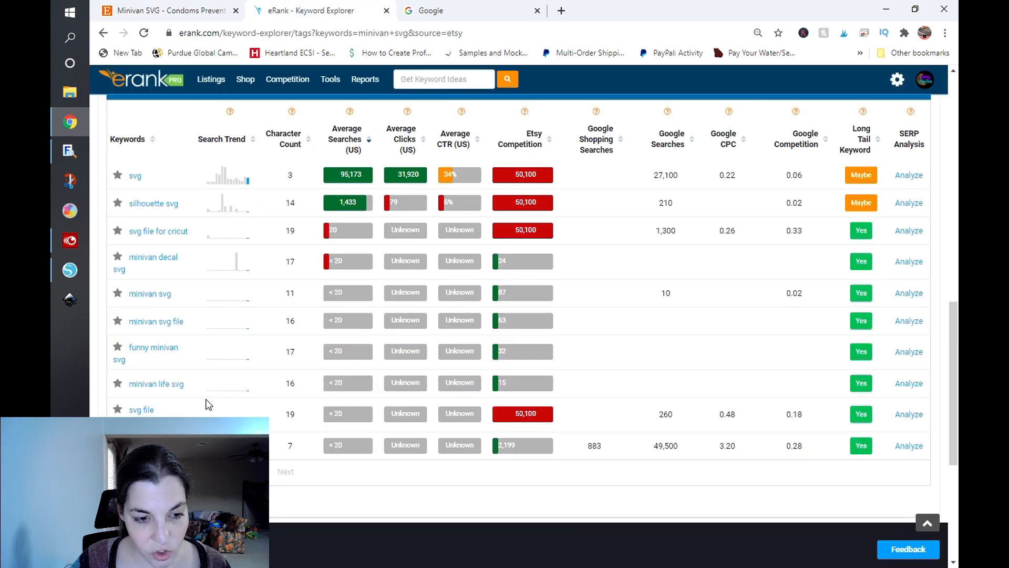
{"action": "left_click", "coordinate": [158, 8]}
{"action": "type", "text": "mini"}
{"action": "type", "text": "va"}
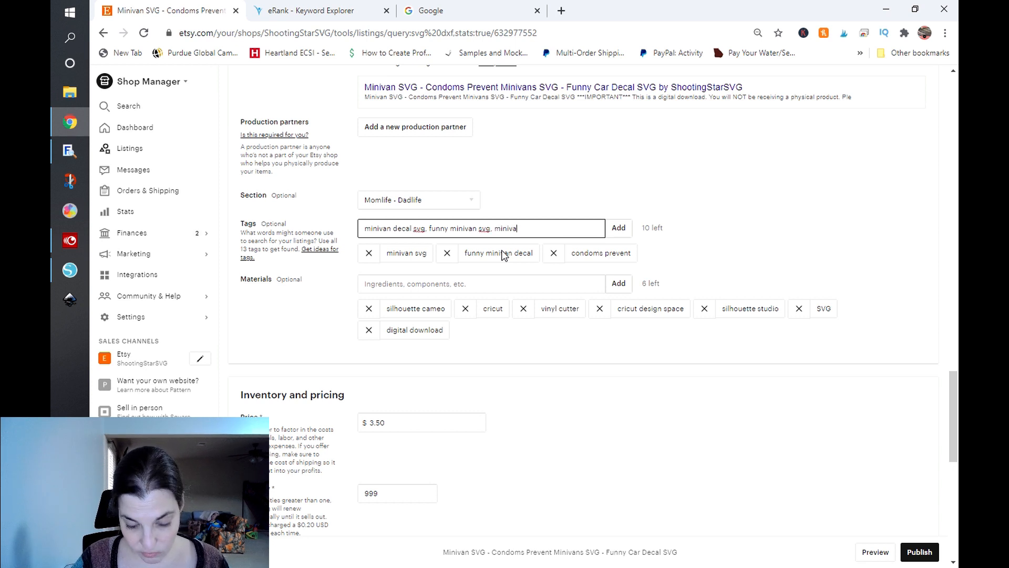
{"action": "type", "text": "n life svg,"}
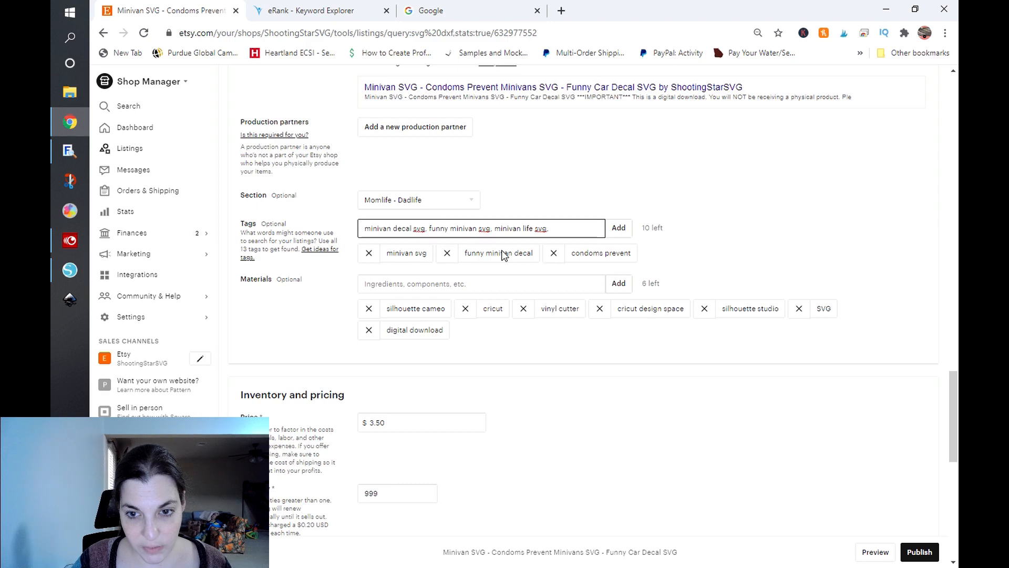
{"action": "key", "text": "Return"}
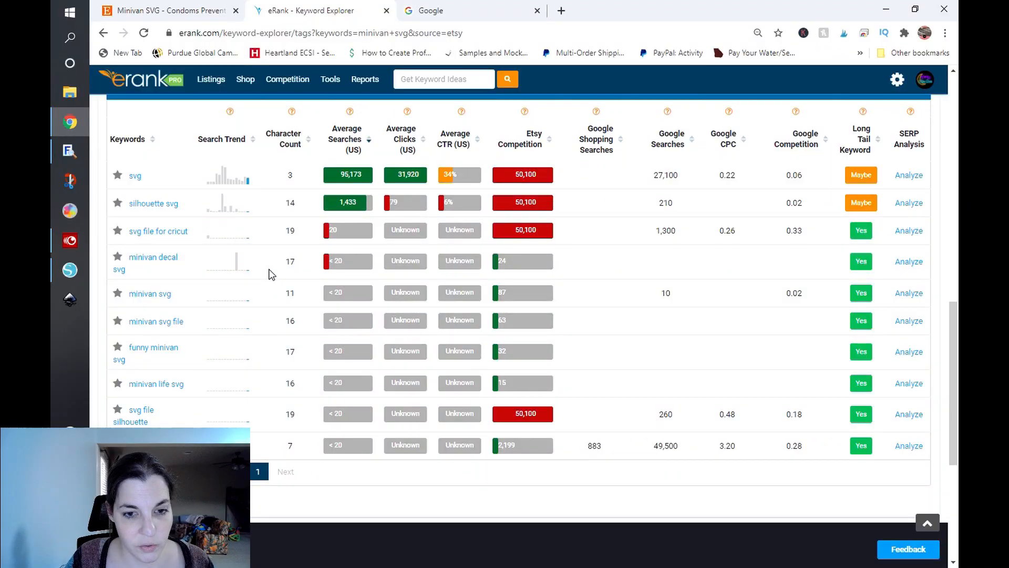
Examine eRank's related searches for "minivan decal svg" and return to the minivan svg keyword list.
{"action": "left_click", "coordinate": [158, 258]}
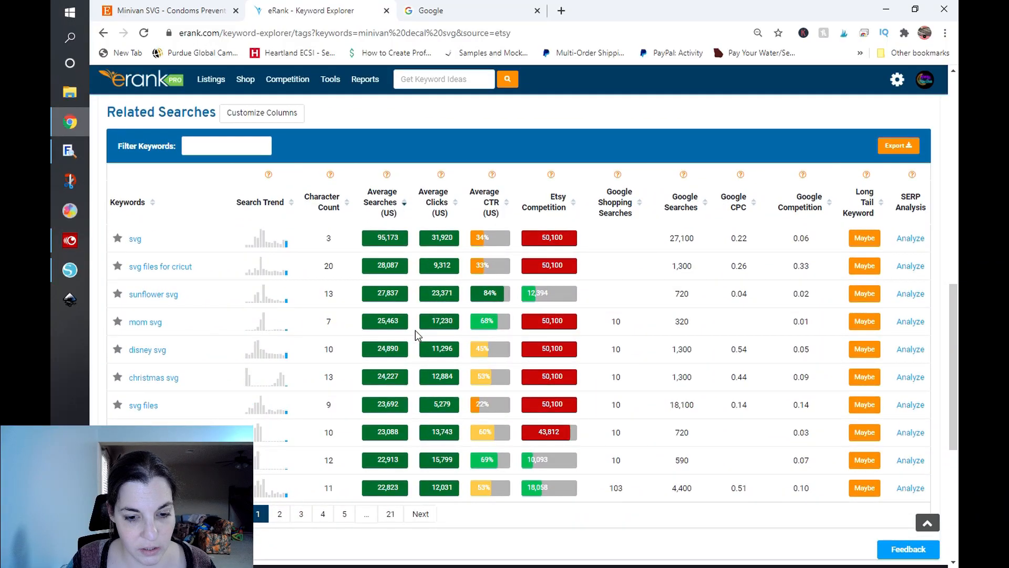
{"action": "scroll", "coordinate": [416, 330], "scroll_direction": "down", "scroll_amount": 1}
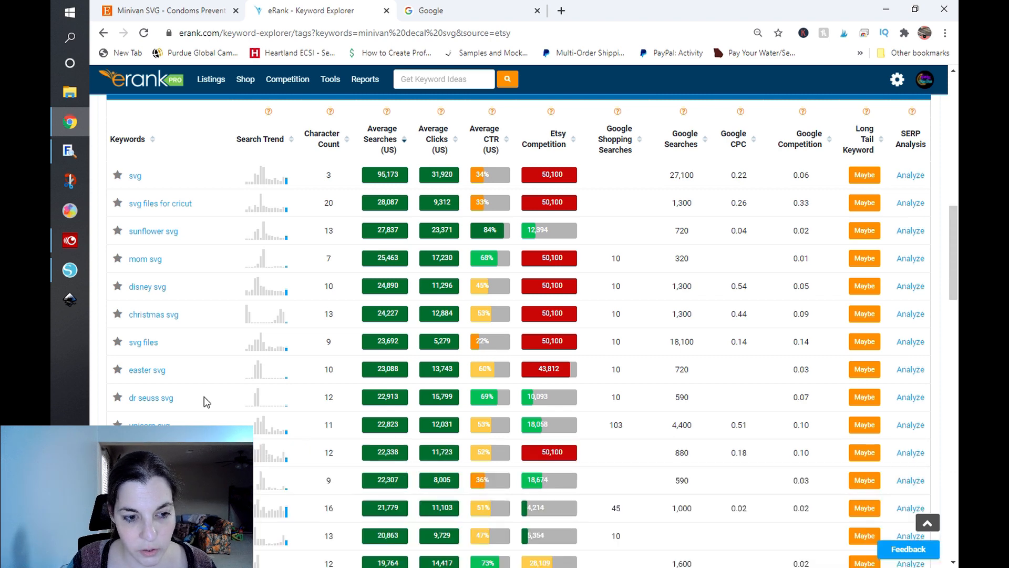
{"action": "scroll", "coordinate": [204, 397], "scroll_direction": "down", "scroll_amount": 4}
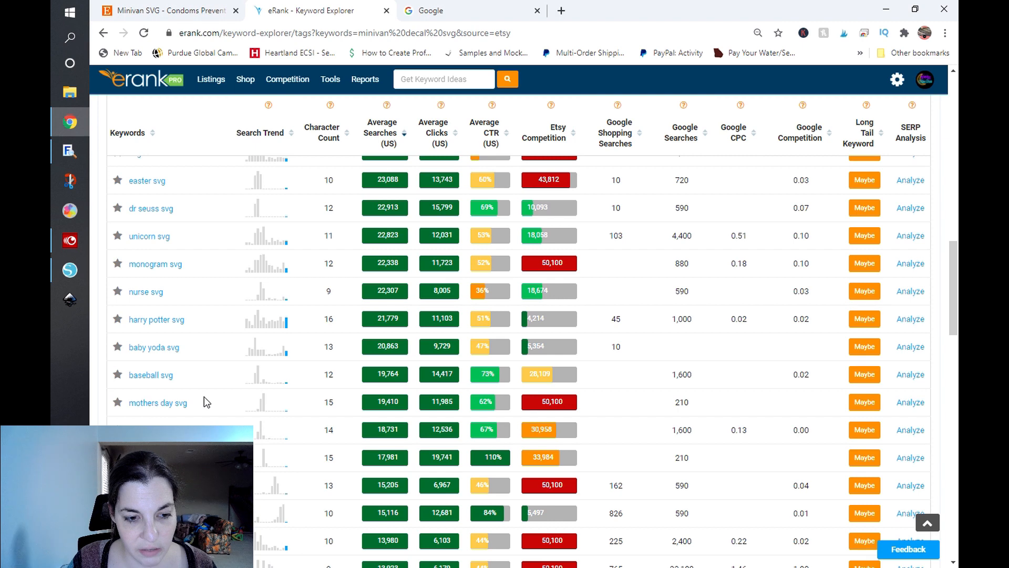
{"action": "scroll", "coordinate": [204, 401], "scroll_direction": "down", "scroll_amount": 6}
{"action": "left_click", "coordinate": [104, 34]}
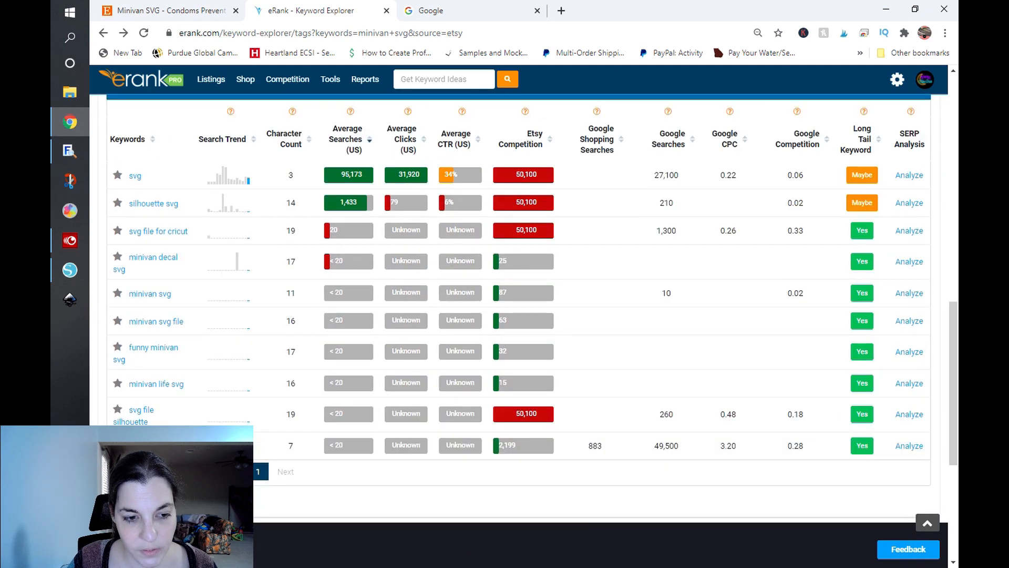
Open the eRank keyword results for "minivan life svg" and look through their related searches for usable tags.
{"action": "left_click", "coordinate": [171, 388]}
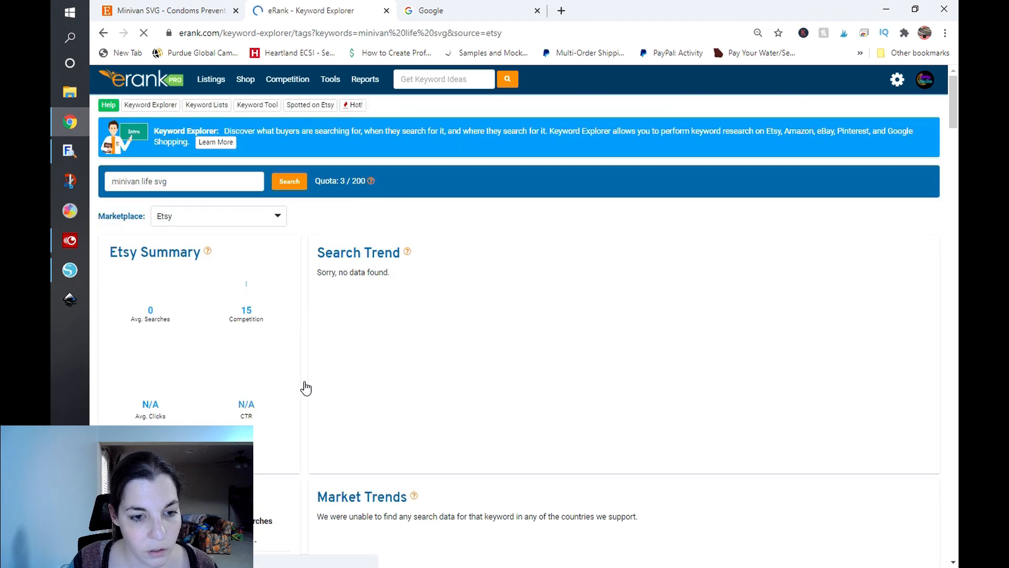
{"action": "scroll", "coordinate": [304, 388], "scroll_direction": "down", "scroll_amount": 8}
{"action": "scroll", "coordinate": [304, 388], "scroll_direction": "down", "scroll_amount": 4}
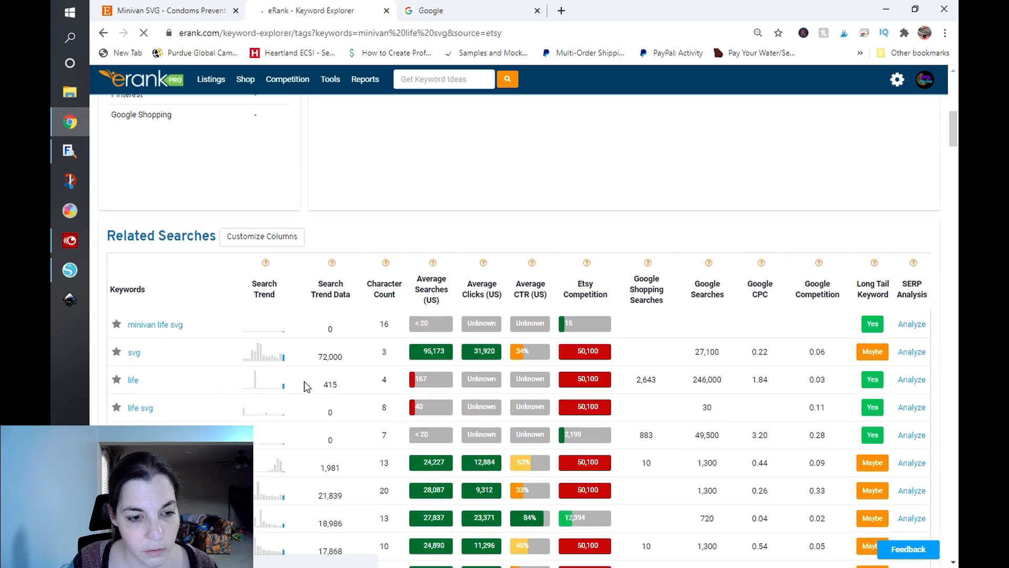
{"action": "scroll", "coordinate": [306, 387], "scroll_direction": "down", "scroll_amount": 4}
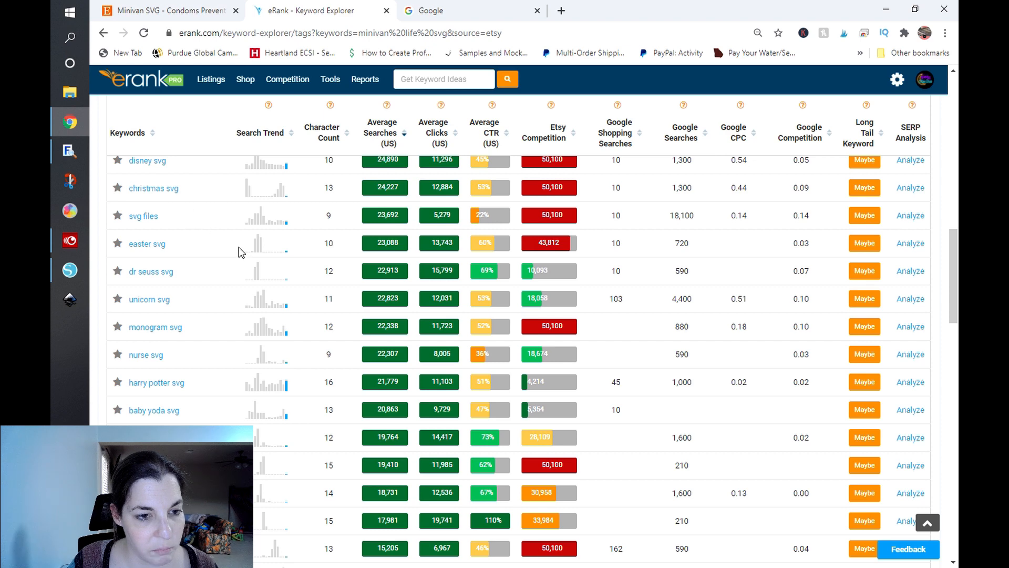
{"action": "scroll", "coordinate": [241, 252], "scroll_direction": "down", "scroll_amount": 4}
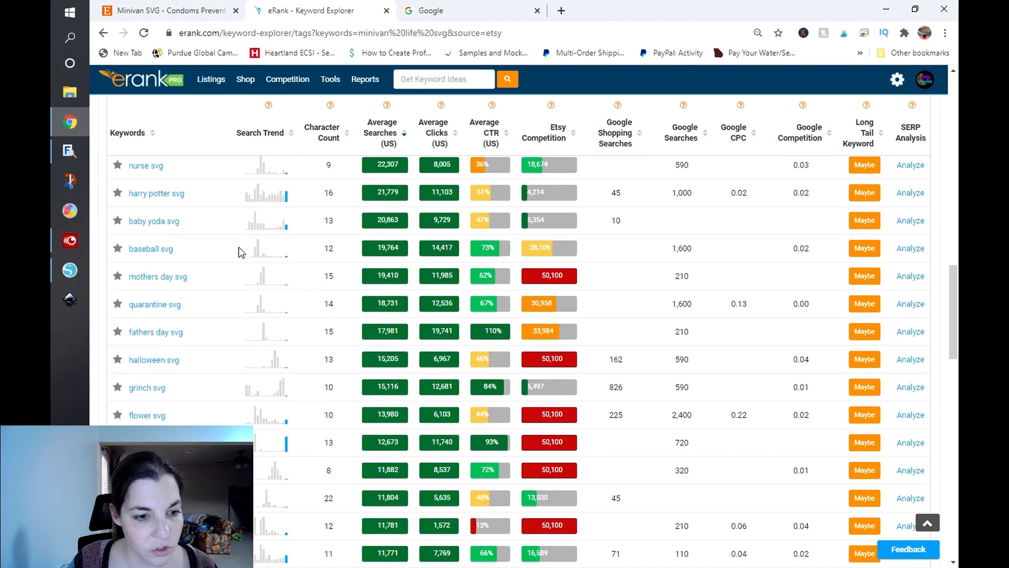
{"action": "scroll", "coordinate": [240, 252], "scroll_direction": "down", "scroll_amount": 3}
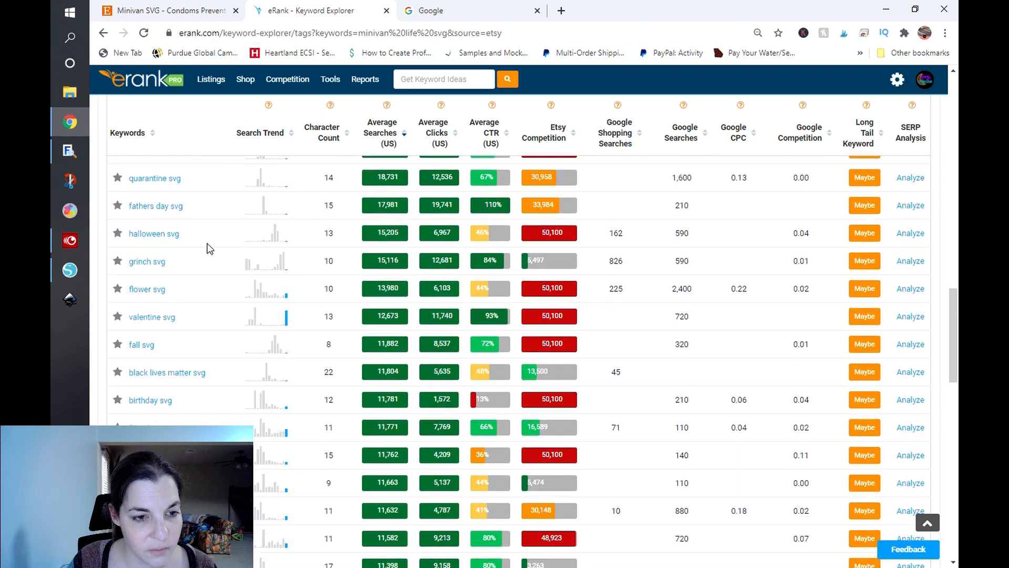
{"action": "scroll", "coordinate": [287, 434], "scroll_direction": "down", "scroll_amount": 5}
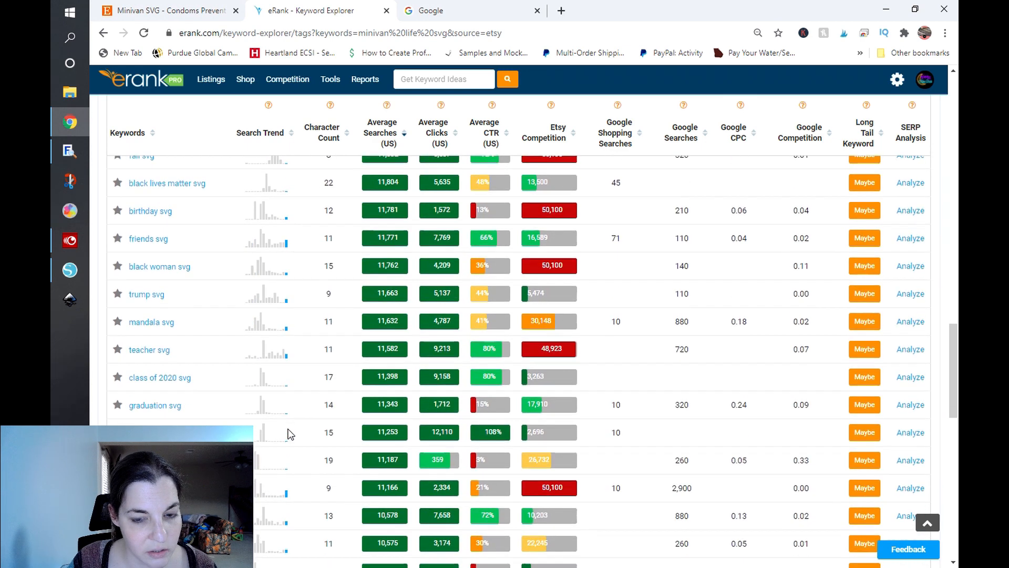
Switch to Google, search for "minivan svg" and look over the results page.
{"action": "left_click", "coordinate": [455, 7]}
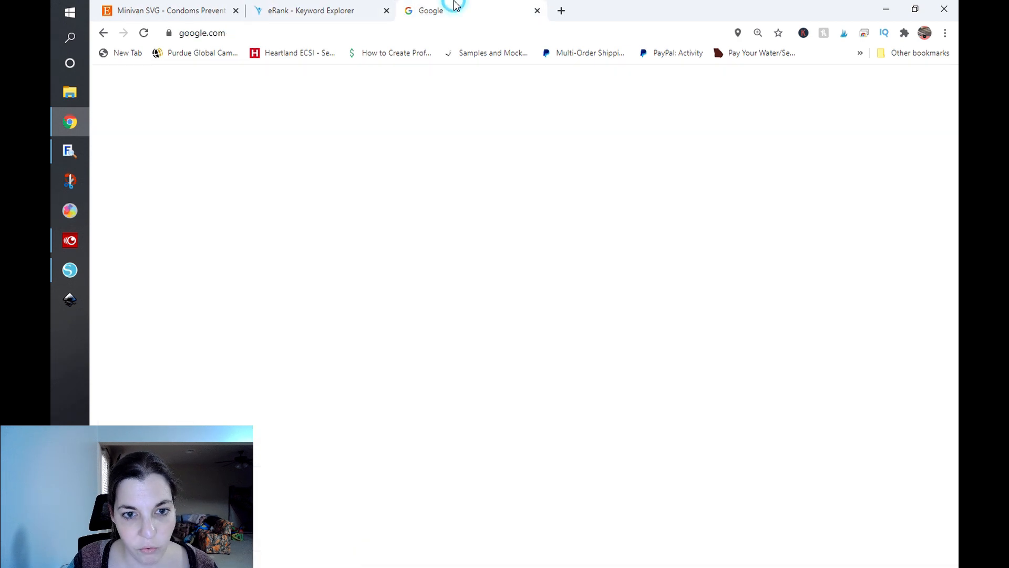
{"action": "left_click", "coordinate": [390, 252]}
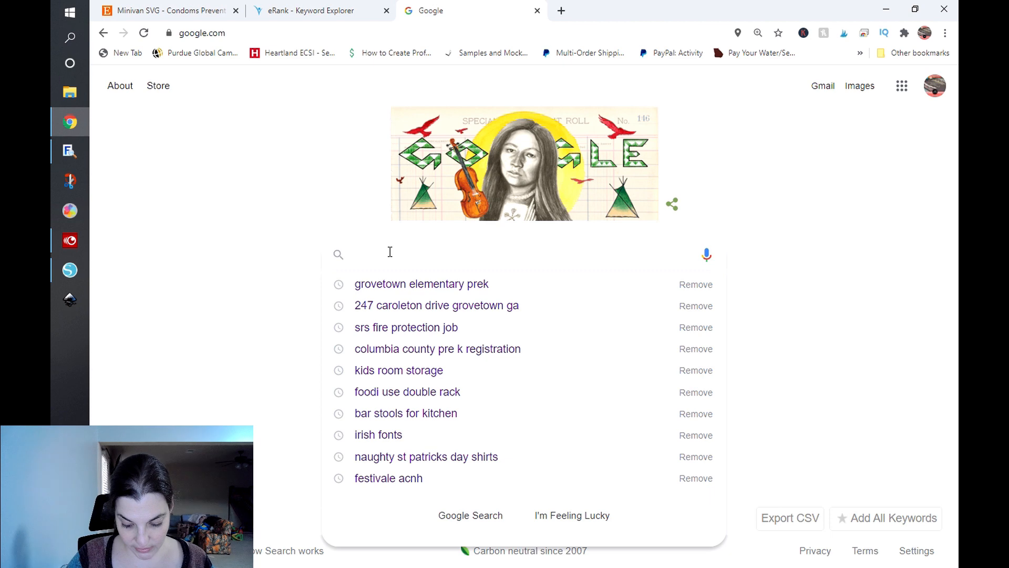
{"action": "type", "text": "minivan svg"}
{"action": "key", "text": "Return"}
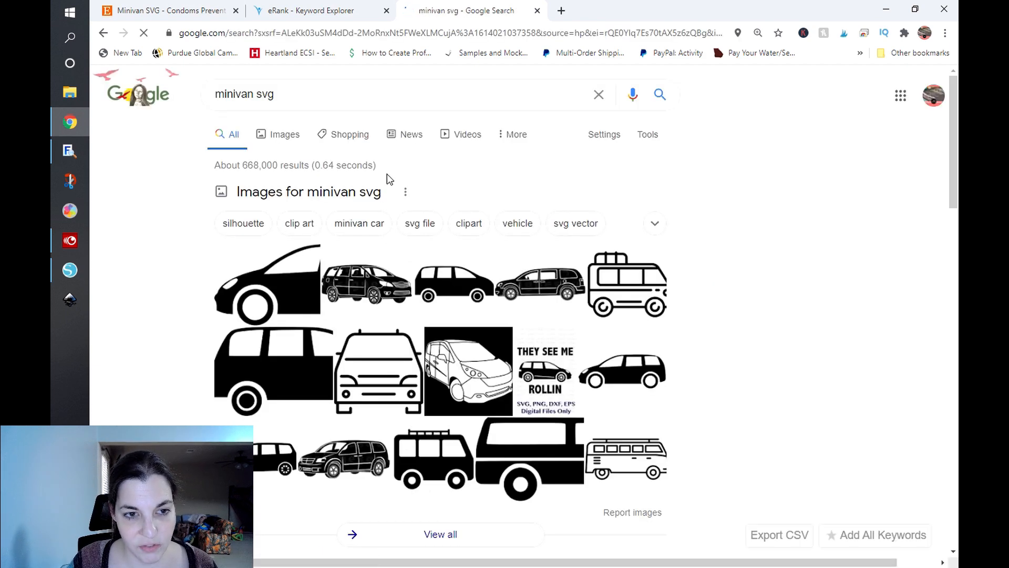
{"action": "scroll", "coordinate": [388, 179], "scroll_direction": "down", "scroll_amount": 4}
{"action": "scroll", "coordinate": [378, 174], "scroll_direction": "up", "scroll_amount": 5}
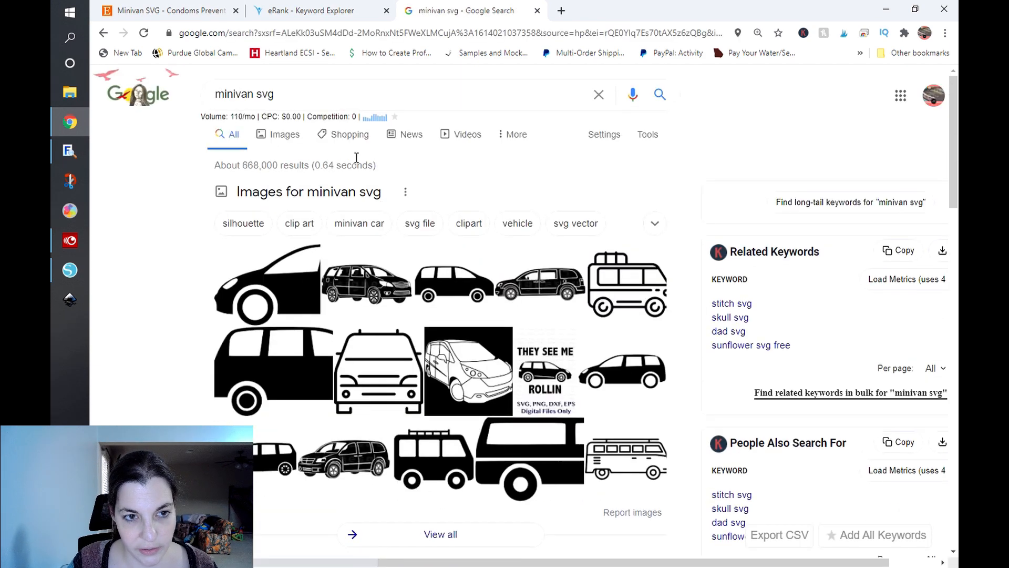
Show the image results for "minivan svg" and browse them for further tag ideas.
{"action": "left_click", "coordinate": [274, 138]}
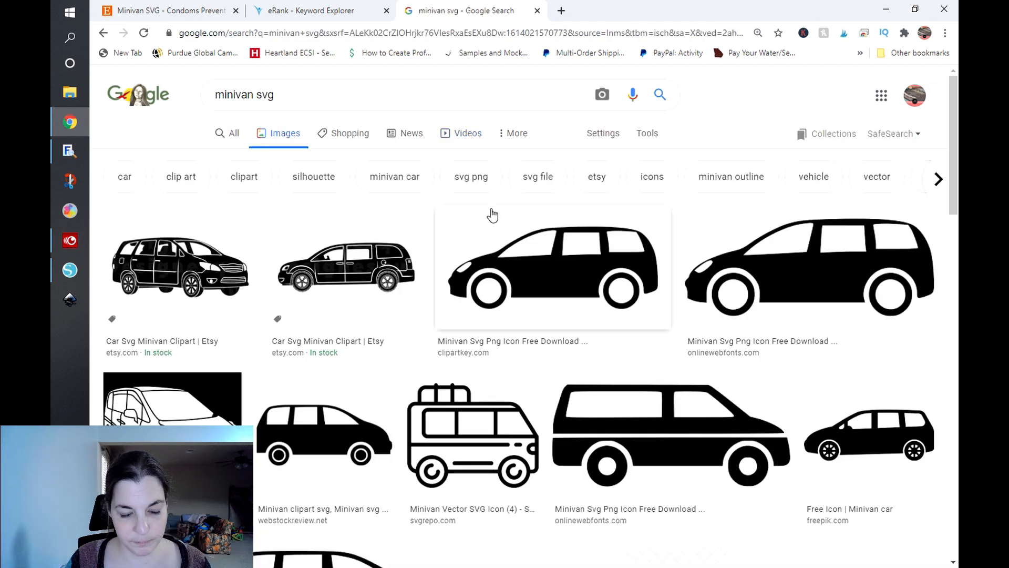
{"action": "scroll", "coordinate": [492, 213], "scroll_direction": "down", "scroll_amount": 5}
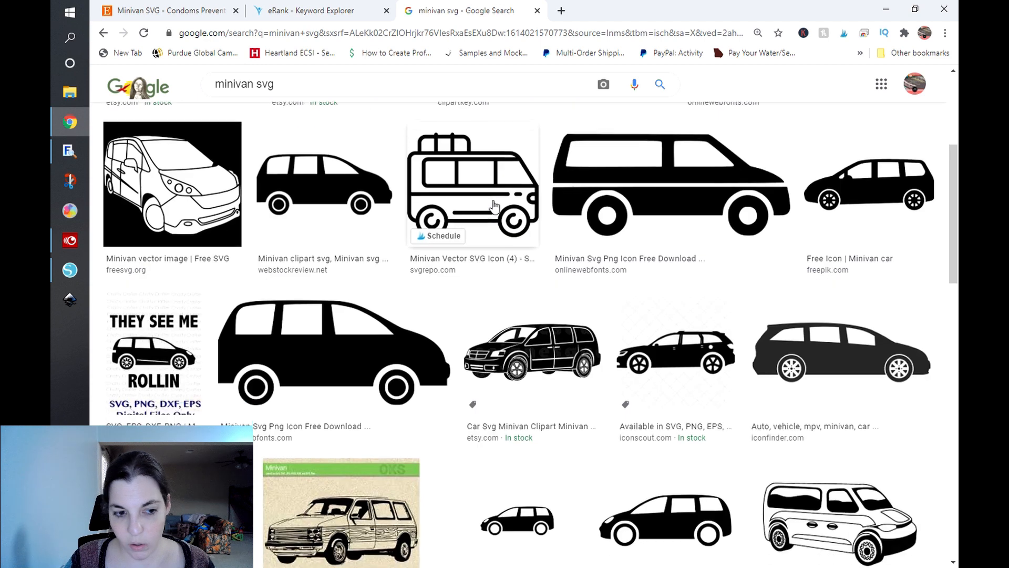
{"action": "scroll", "coordinate": [494, 205], "scroll_direction": "down", "scroll_amount": 5}
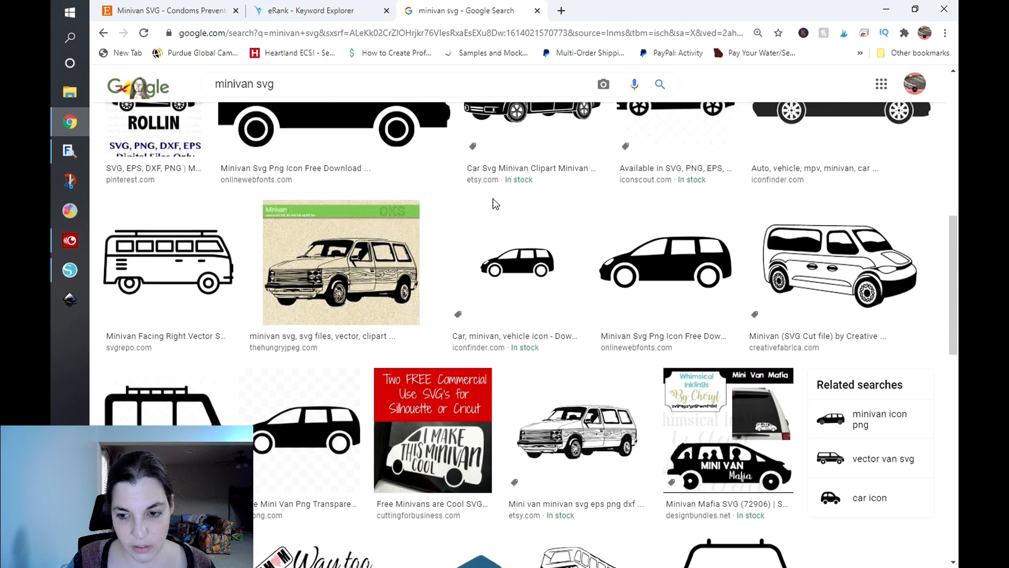
{"action": "scroll", "coordinate": [494, 205], "scroll_direction": "down", "scroll_amount": 4}
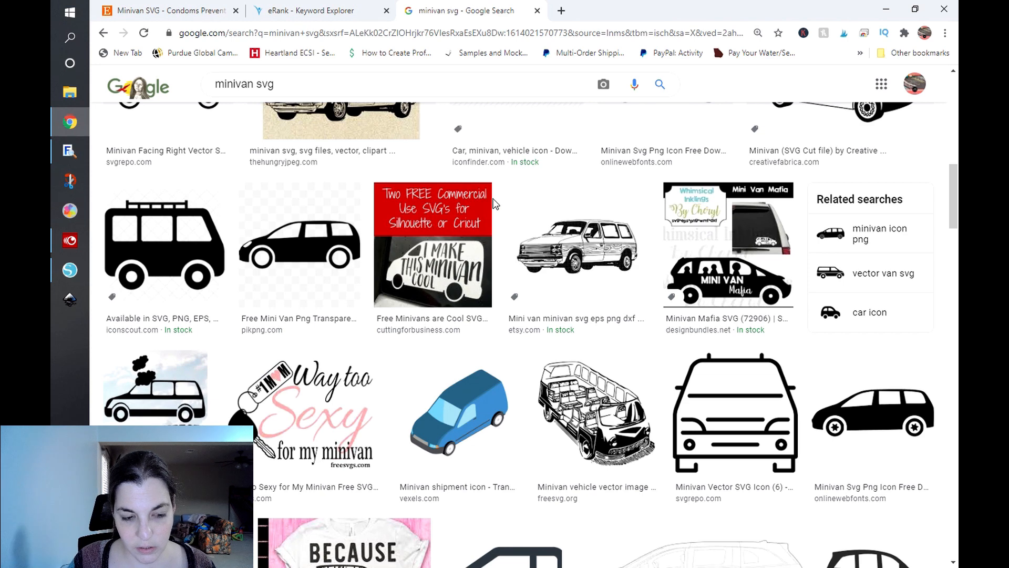
Look further through the minivan image results for tag wording and open the "Too much Shaggin' had to get a wagon" design in a separate tab.
{"action": "scroll", "coordinate": [494, 205], "scroll_direction": "down", "scroll_amount": 4}
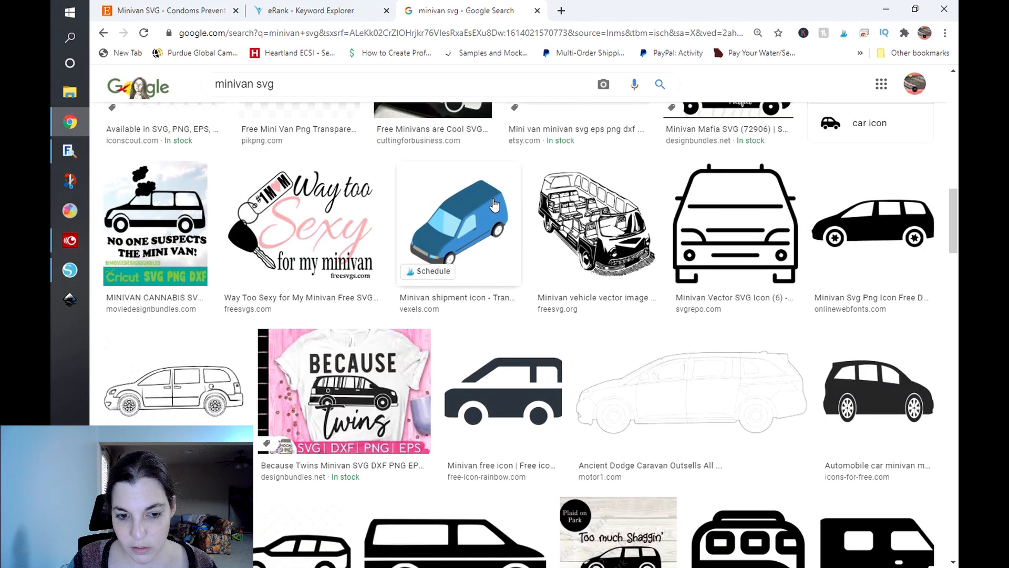
{"action": "scroll", "coordinate": [494, 205], "scroll_direction": "down", "scroll_amount": 1}
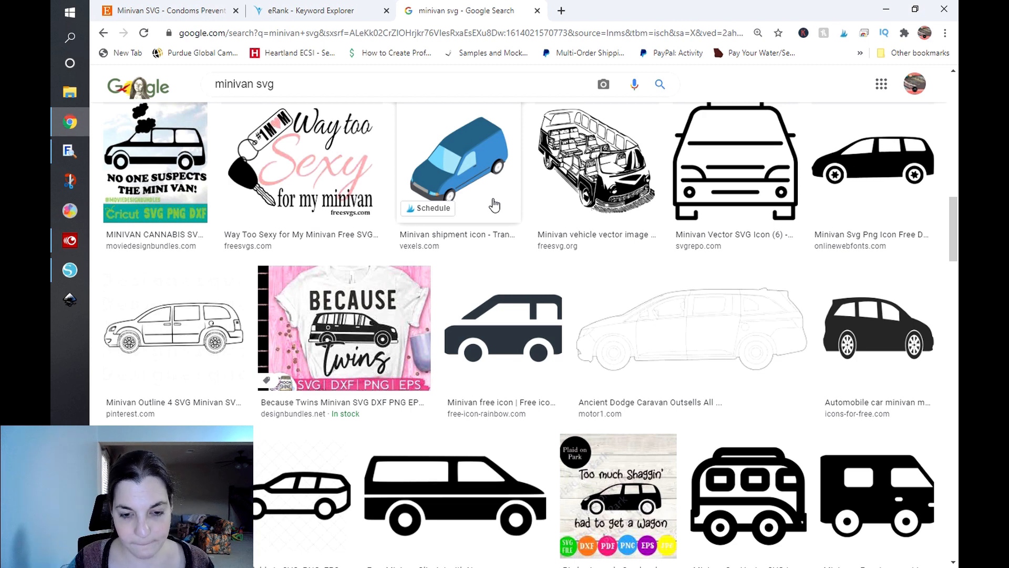
{"action": "scroll", "coordinate": [494, 205], "scroll_direction": "down", "scroll_amount": 2}
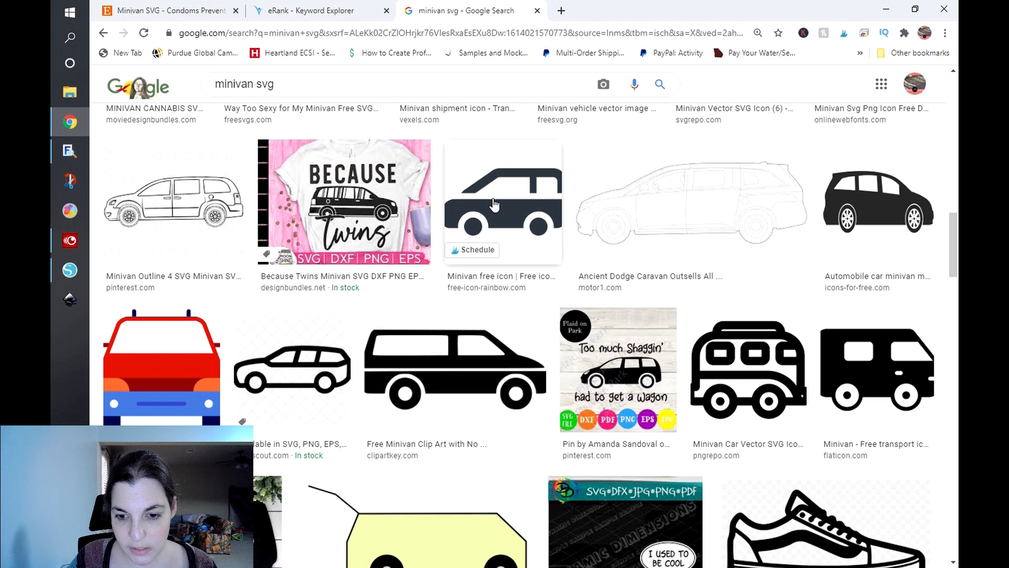
{"action": "scroll", "coordinate": [494, 205], "scroll_direction": "down", "scroll_amount": 2}
{"action": "middle_click", "coordinate": [605, 226]}
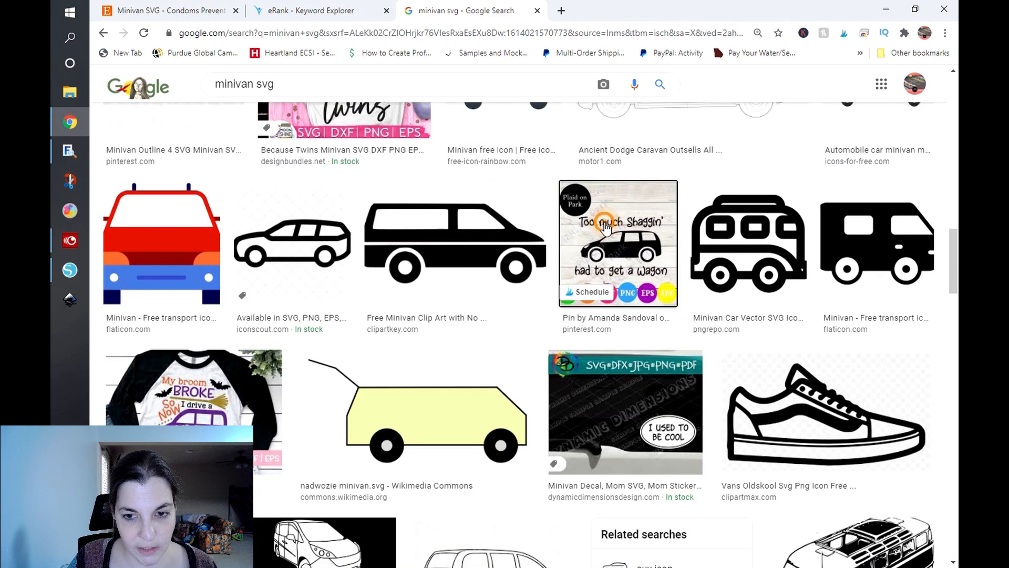
{"action": "scroll", "coordinate": [419, 307], "scroll_direction": "down", "scroll_amount": 2}
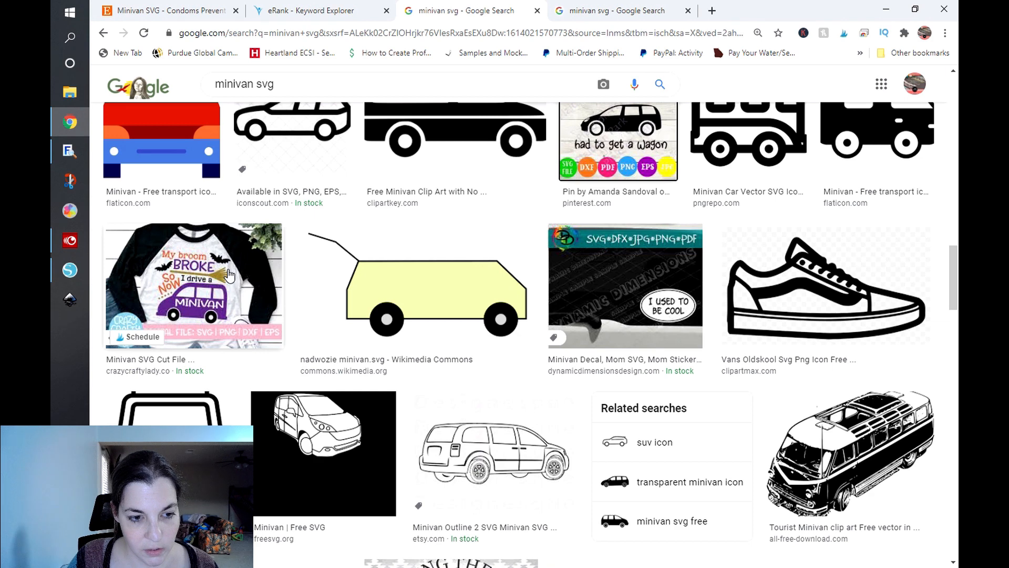
Return to the Etsy listing and add the tags "minivan svg cut file" and "minivan decal".
{"action": "left_click", "coordinate": [168, 8]}
{"action": "type", "text": "minivan svg cut fil"}
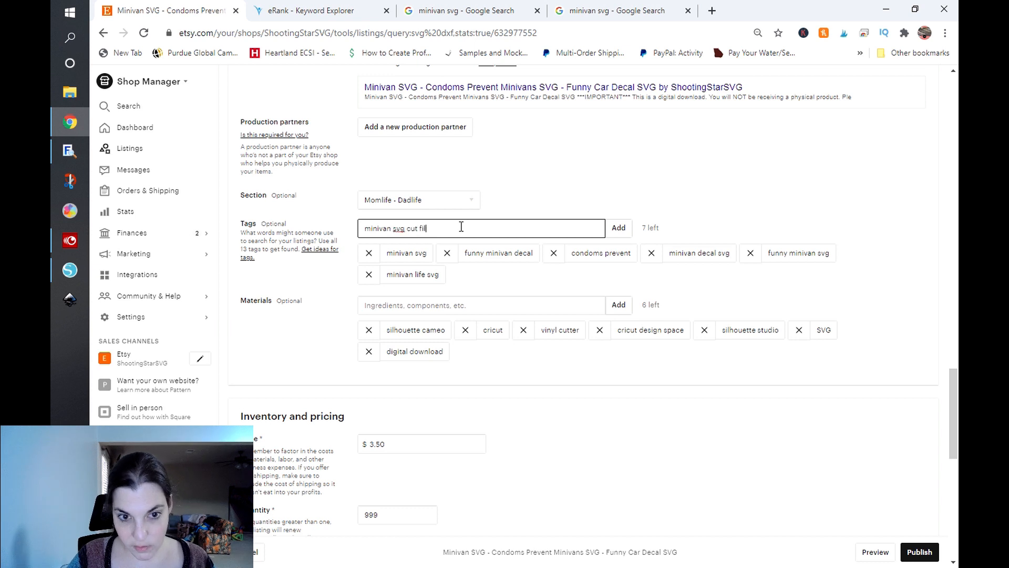
{"action": "type", "text": "e,"}
{"action": "key", "text": "Return"}
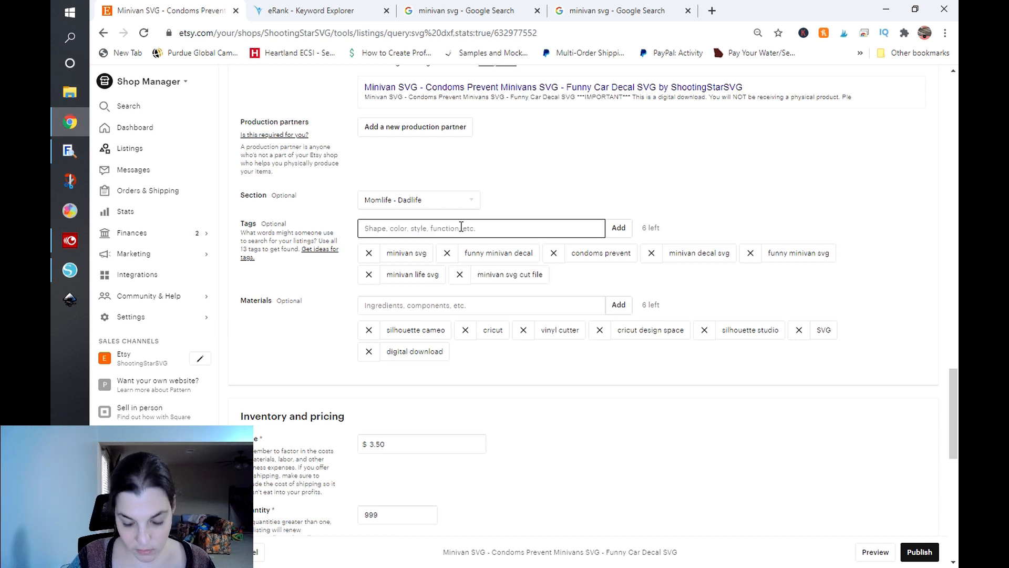
{"action": "type", "text": "minivan decal,"}
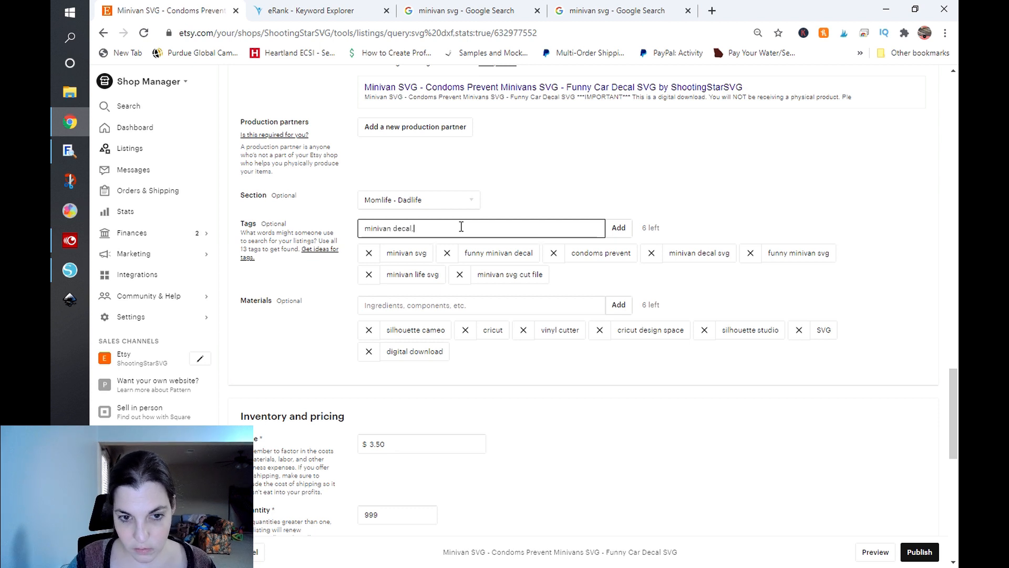
{"action": "key", "text": "Return"}
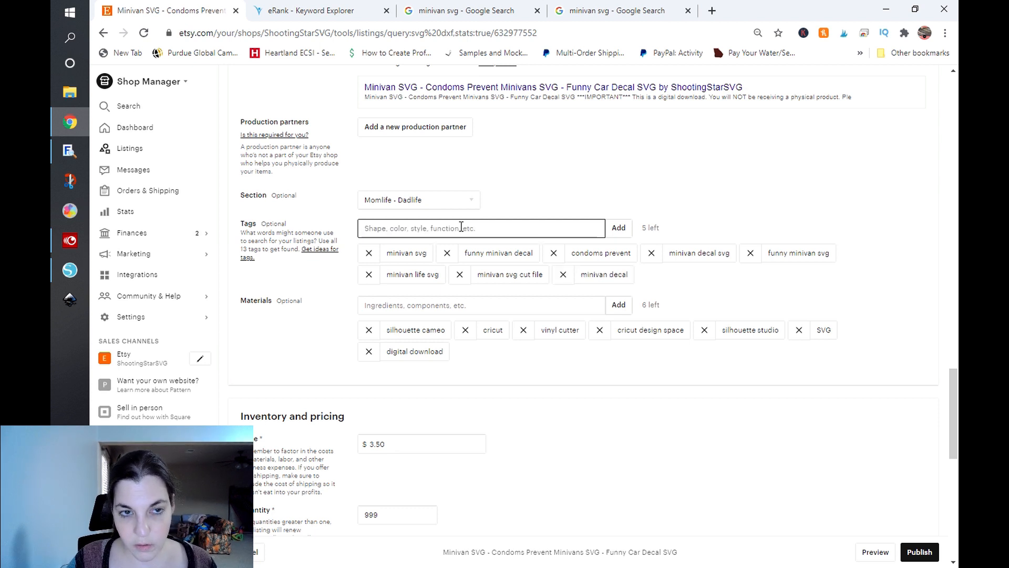